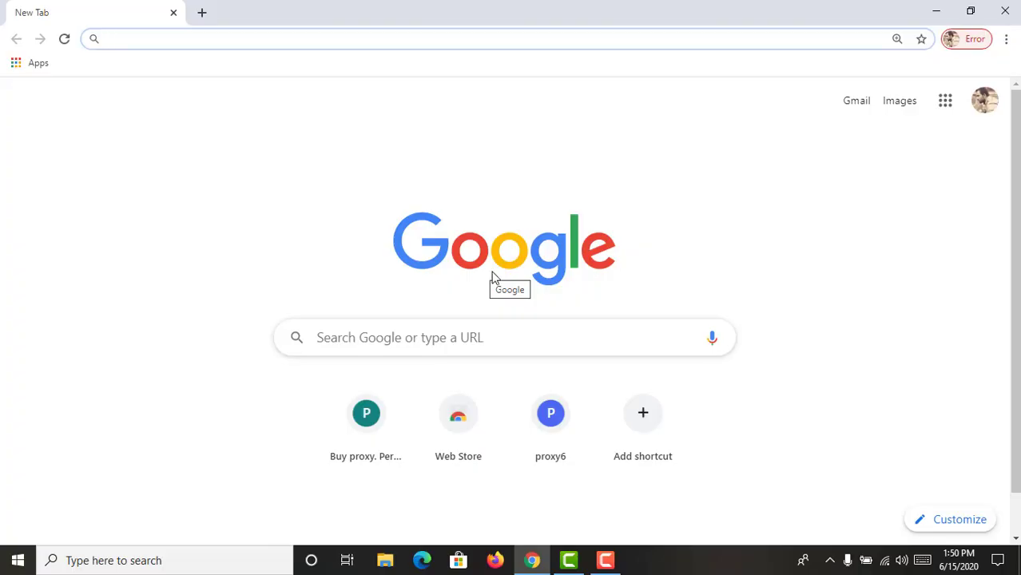
# Search Google for textverified and open the Text Verified website from the results.
pyautogui.click(228, 36)
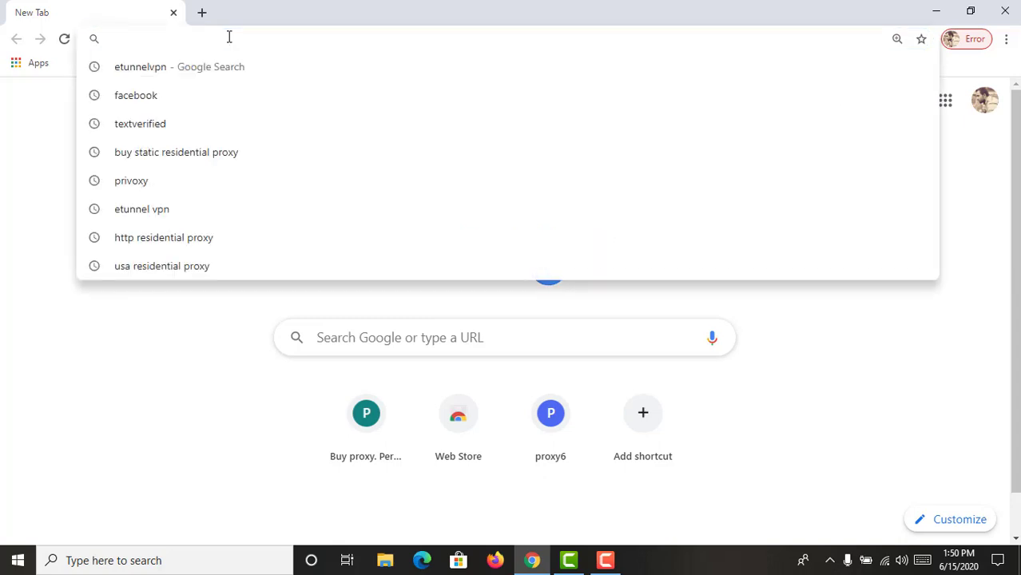
pyautogui.write('text')
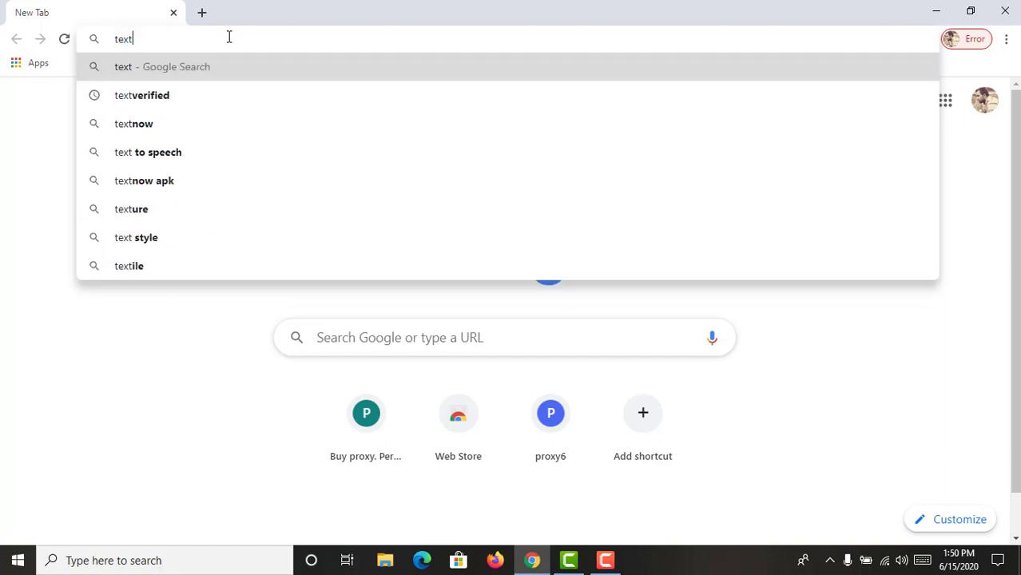
pyautogui.press('Down')
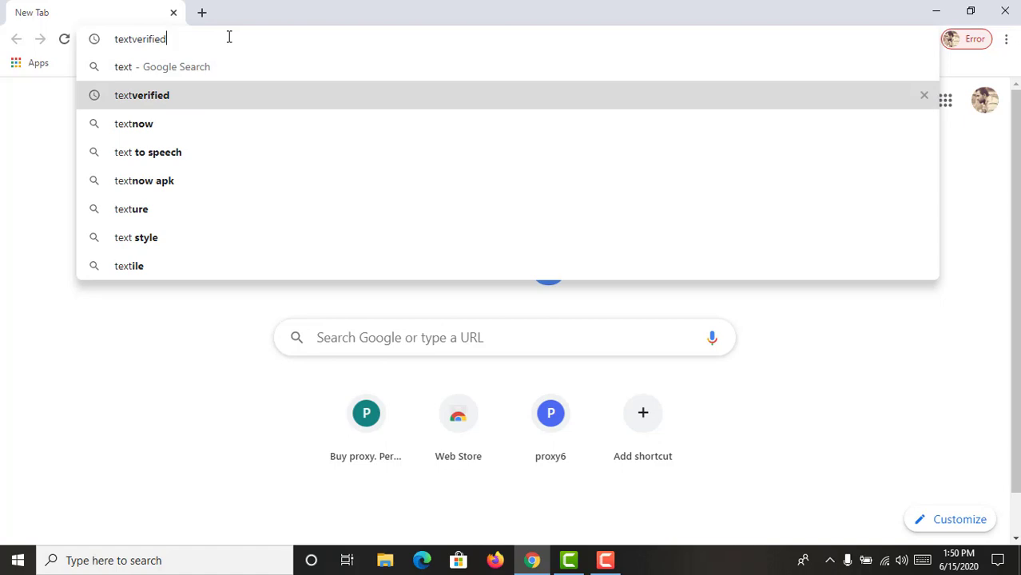
pyautogui.press('Return')
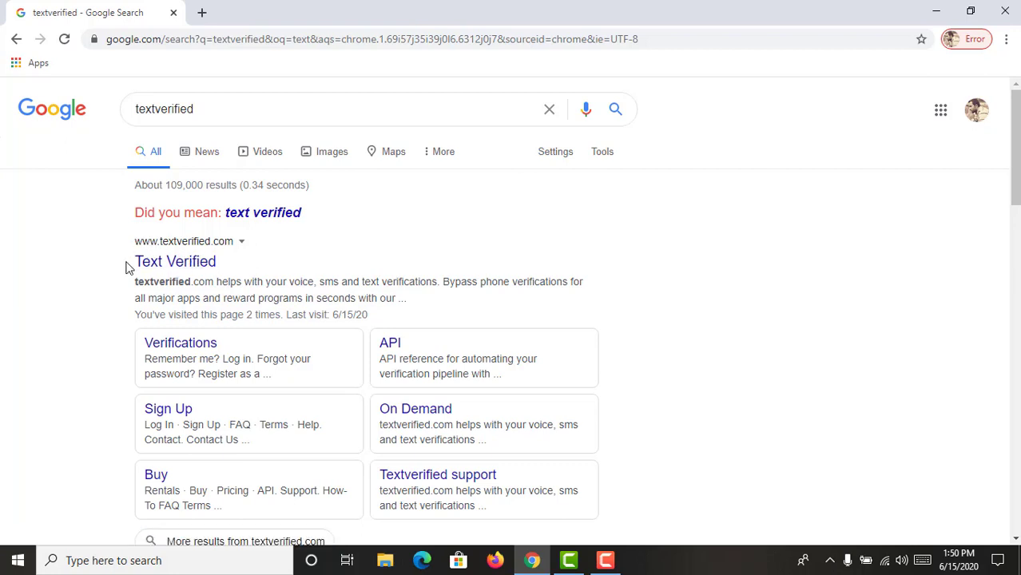
pyautogui.click(177, 263)
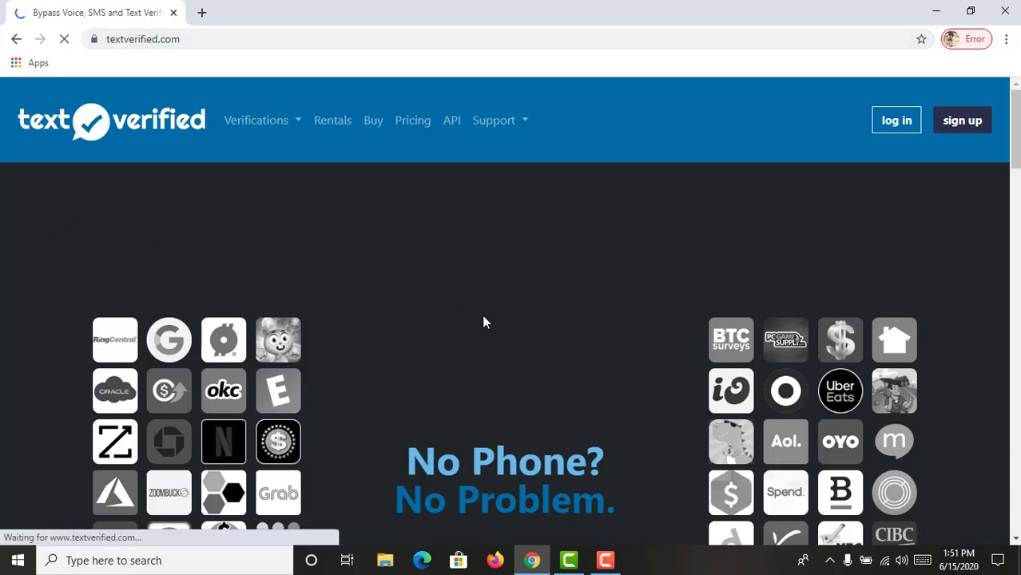
# Open the sign-up form and go through its name, email, password, robot check and terms fields without filling them in.
pyautogui.scroll(-2, 483, 322)
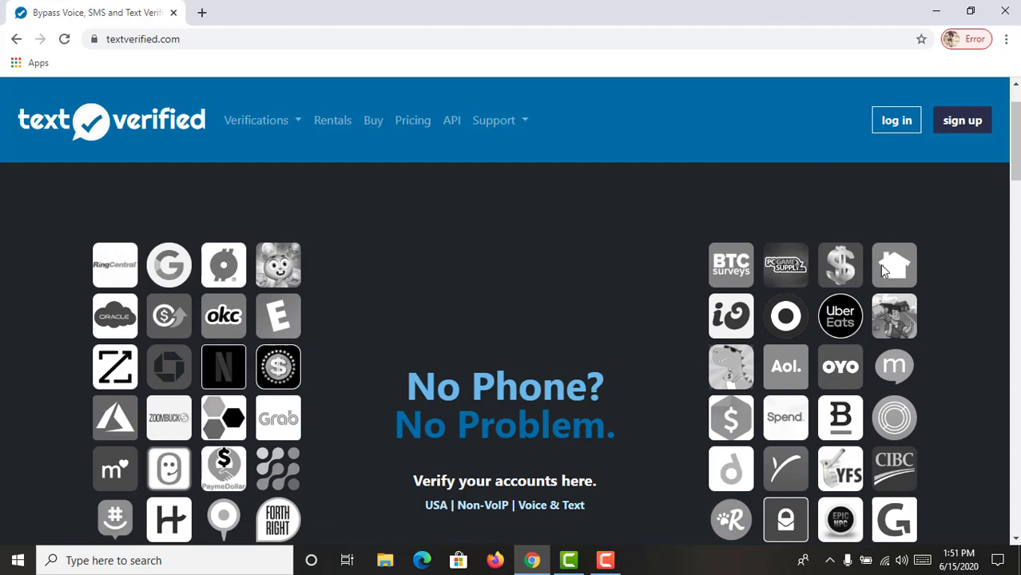
pyautogui.click(963, 127)
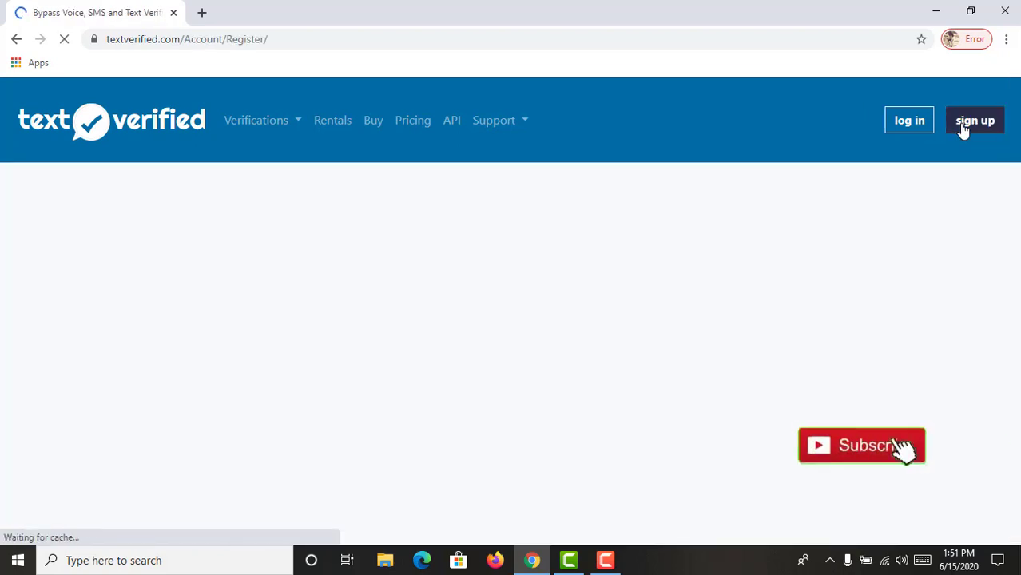
pyautogui.scroll(-1, 222, 364)
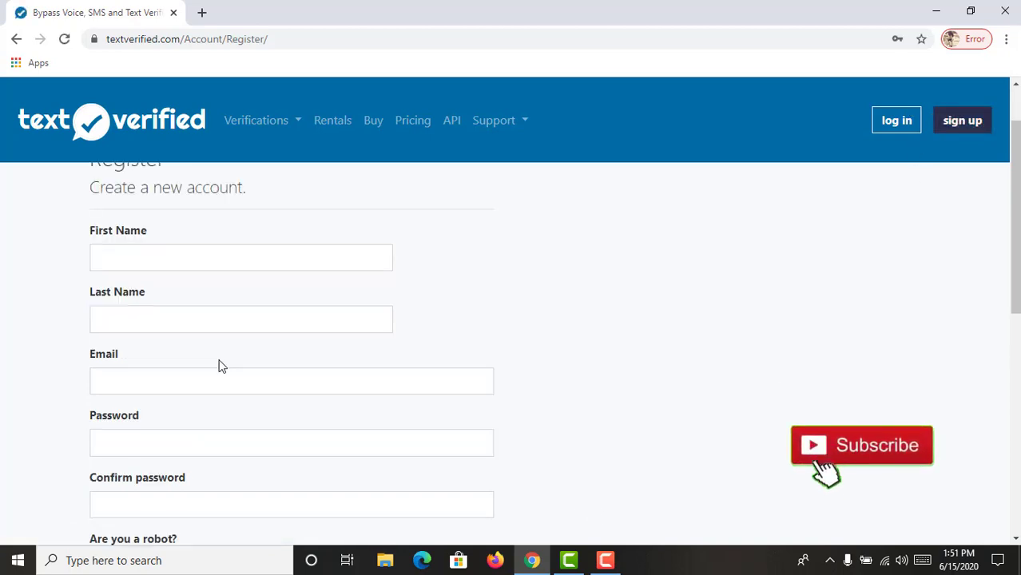
pyautogui.click(111, 257)
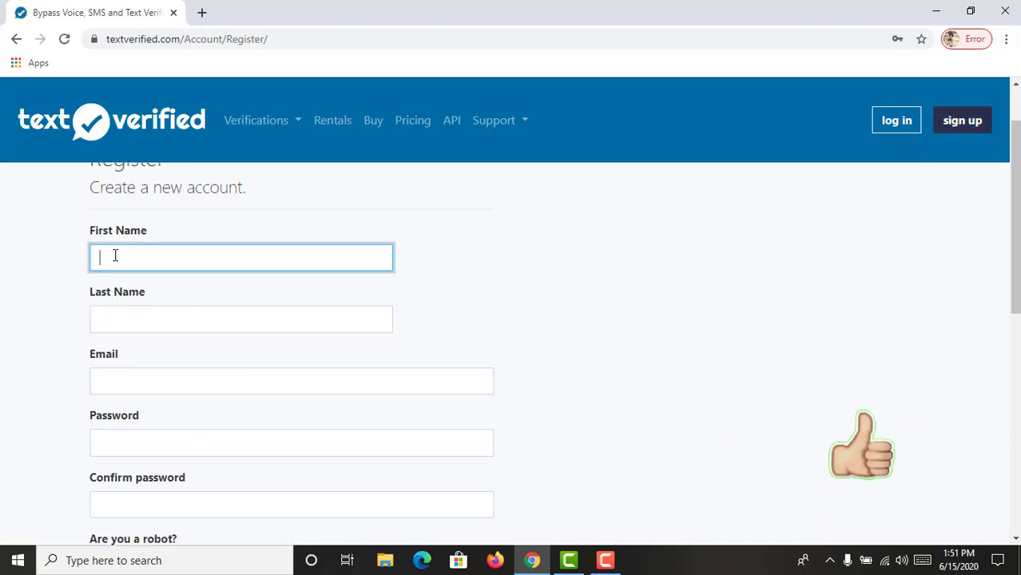
pyautogui.click(100, 319)
pyautogui.scroll(-1, 120, 344)
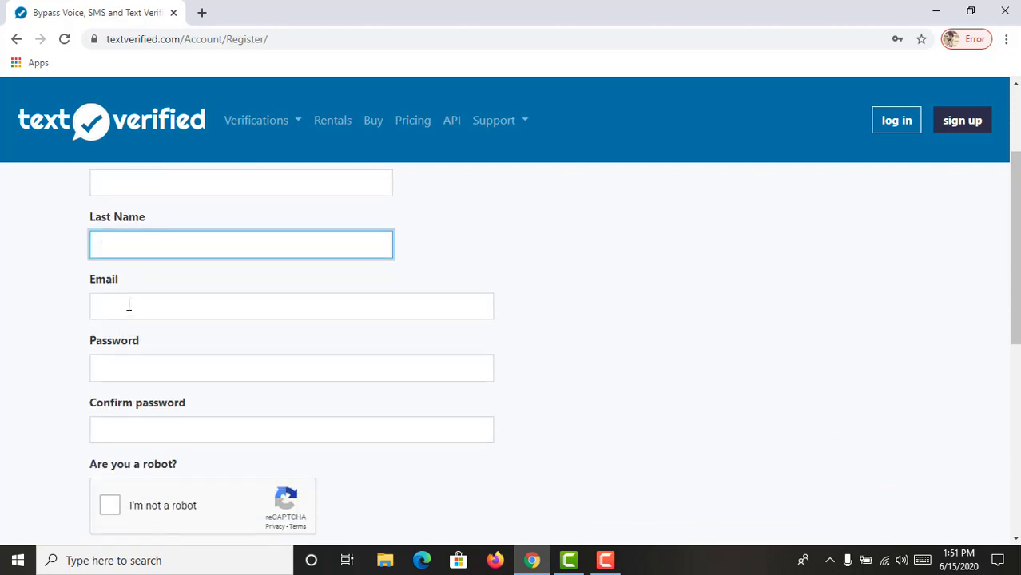
pyautogui.click(130, 305)
pyautogui.click(264, 371)
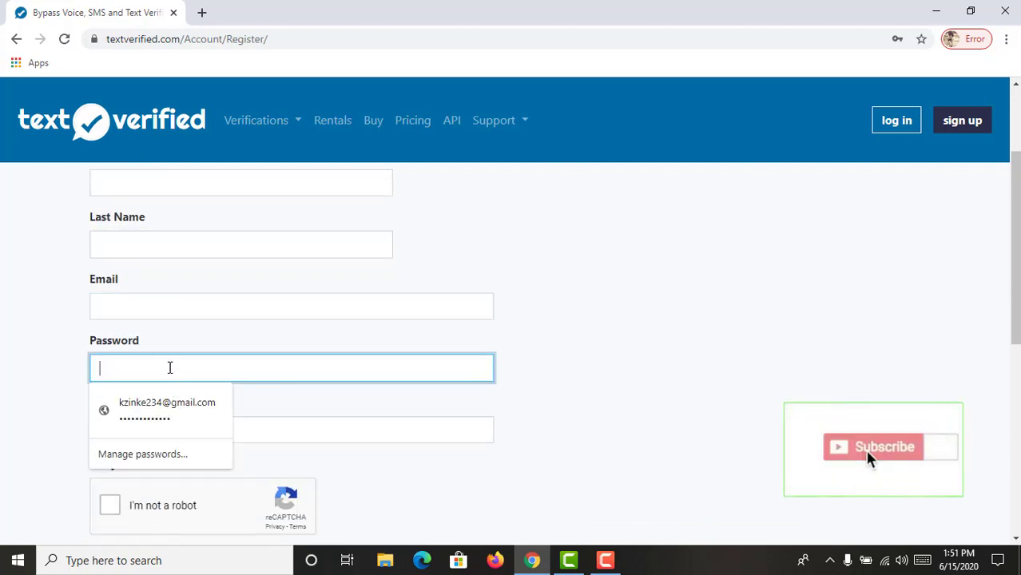
pyautogui.click(333, 411)
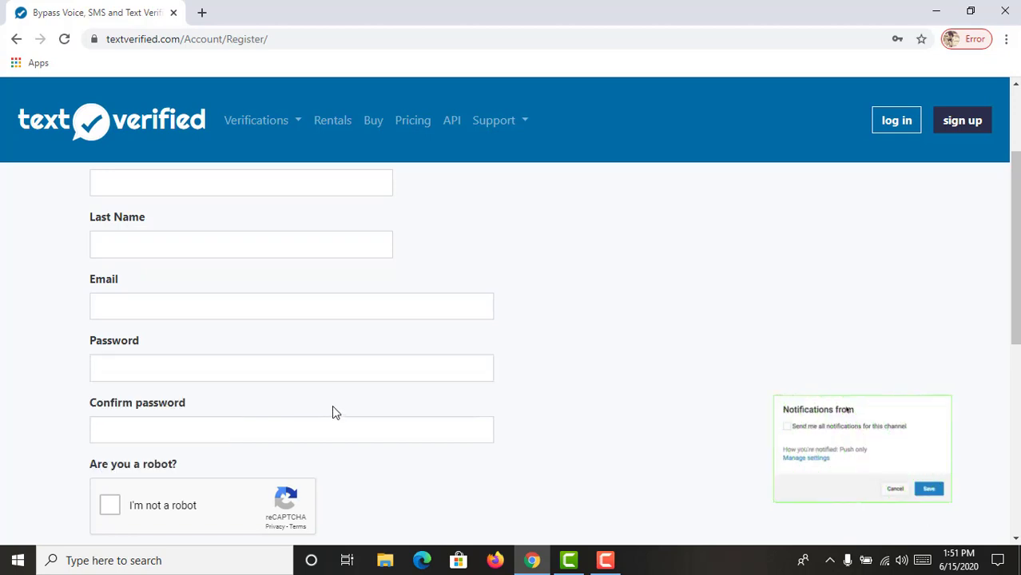
pyautogui.click(224, 427)
pyautogui.scroll(-2, 299, 369)
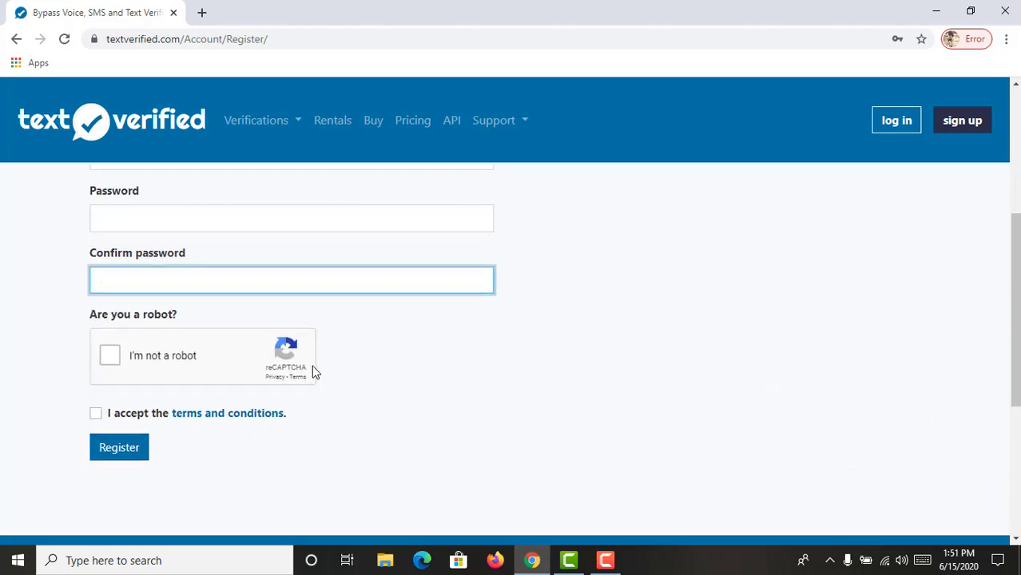
pyautogui.click(460, 354)
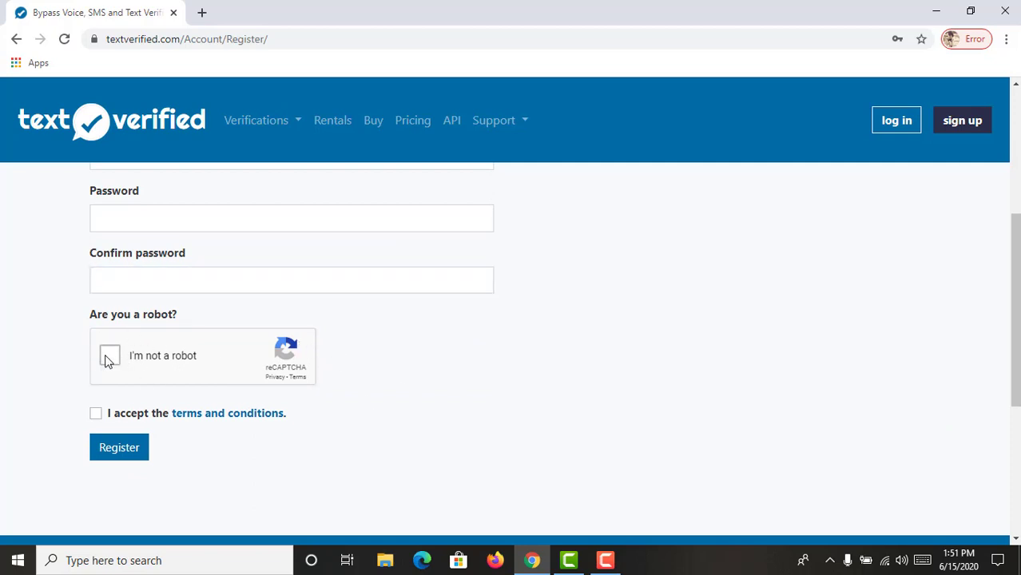
pyautogui.click(142, 449)
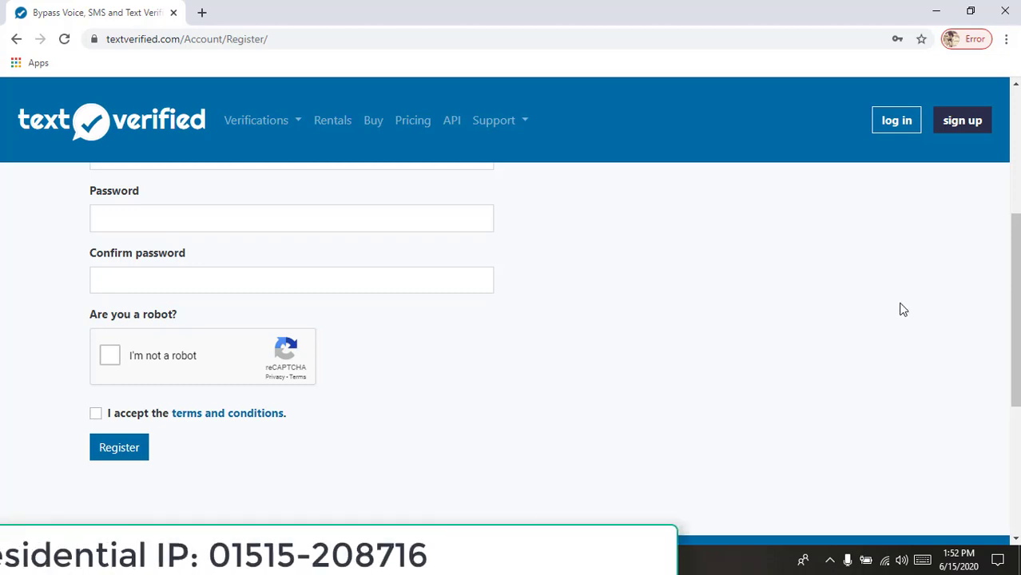
# Log in to Text Verified with the saved account credentials, solving the robot check by selecting all images with motorcycles.
pyautogui.click(901, 131)
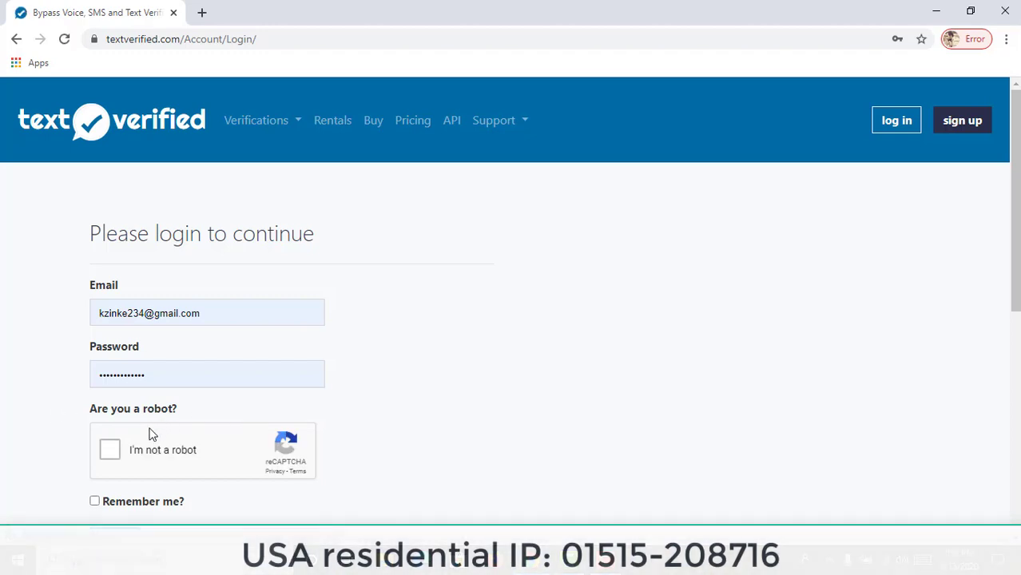
pyautogui.click(112, 446)
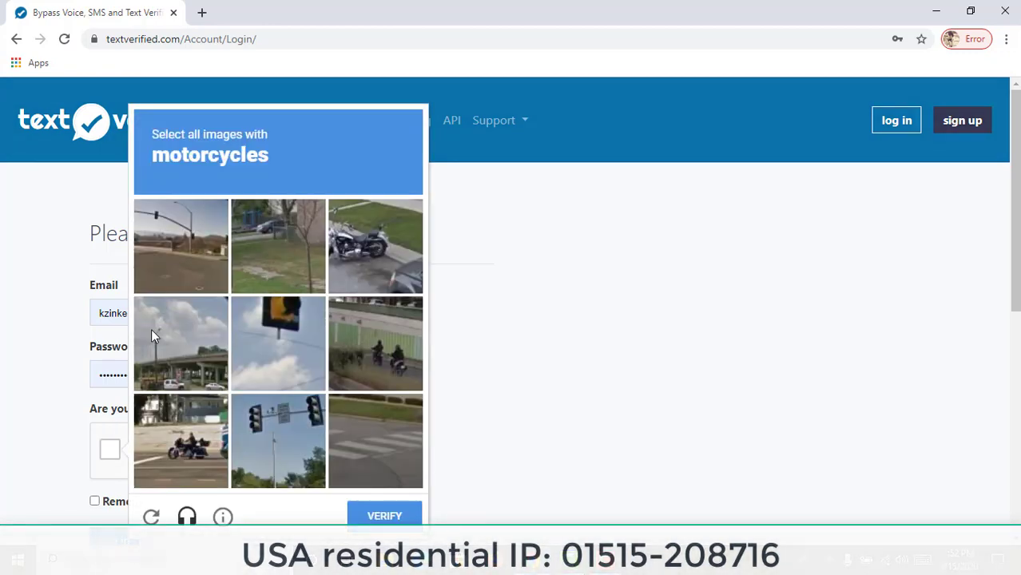
pyautogui.moveTo(151, 156); pyautogui.dragTo(266, 157)
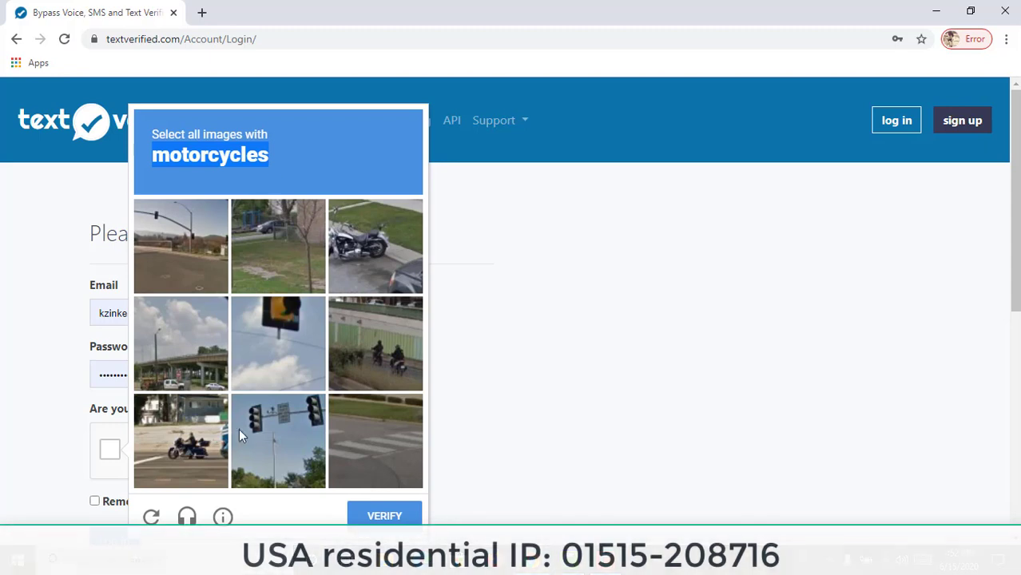
pyautogui.click(356, 236)
pyautogui.click(180, 439)
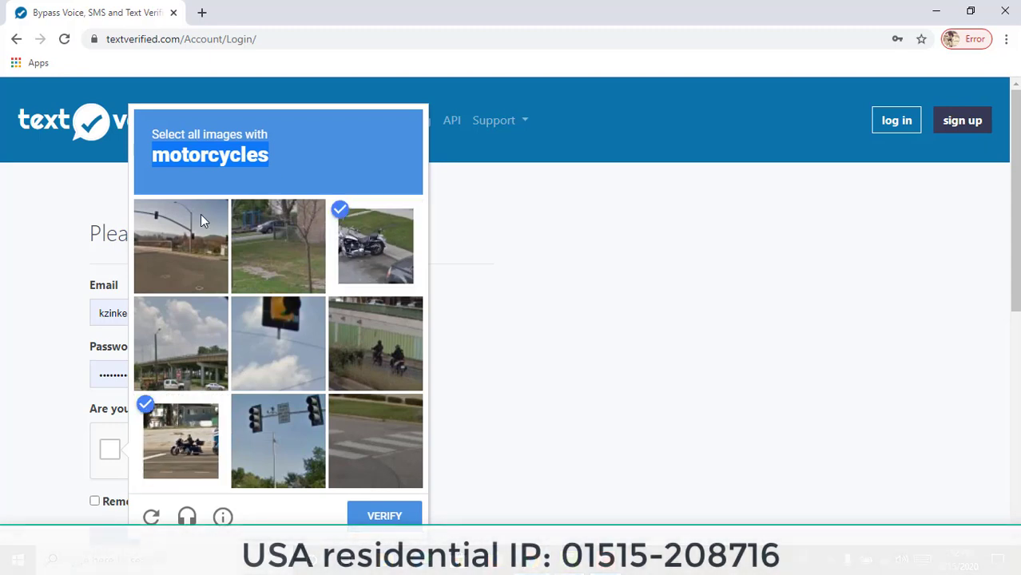
pyautogui.click(373, 359)
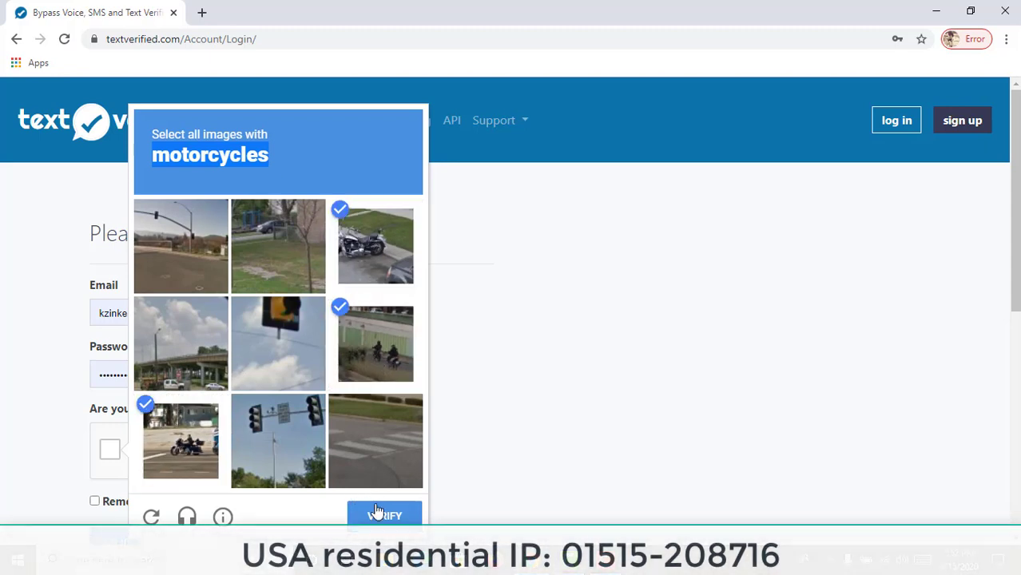
pyautogui.click(415, 516)
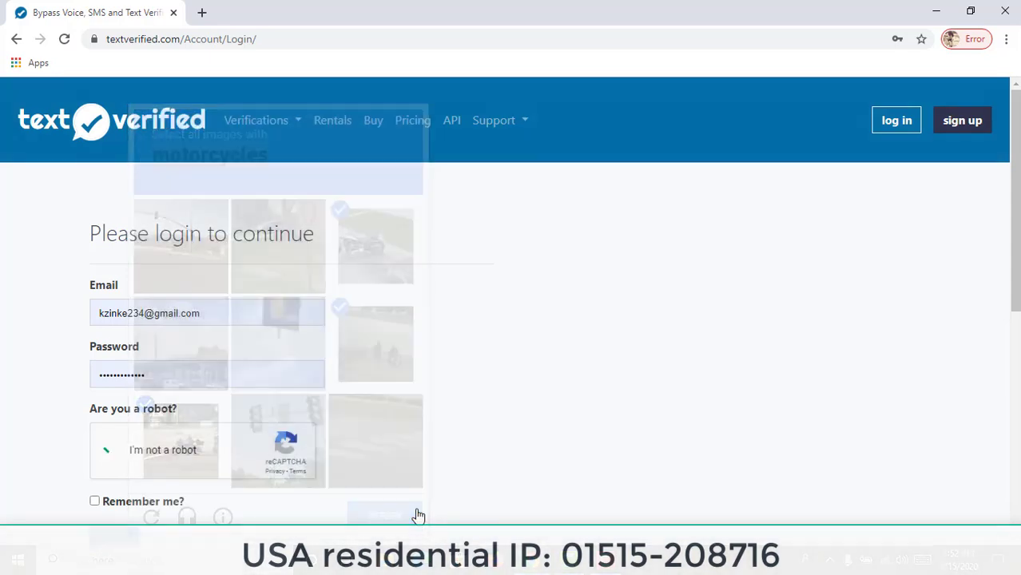
pyautogui.scroll(-1, 418, 515)
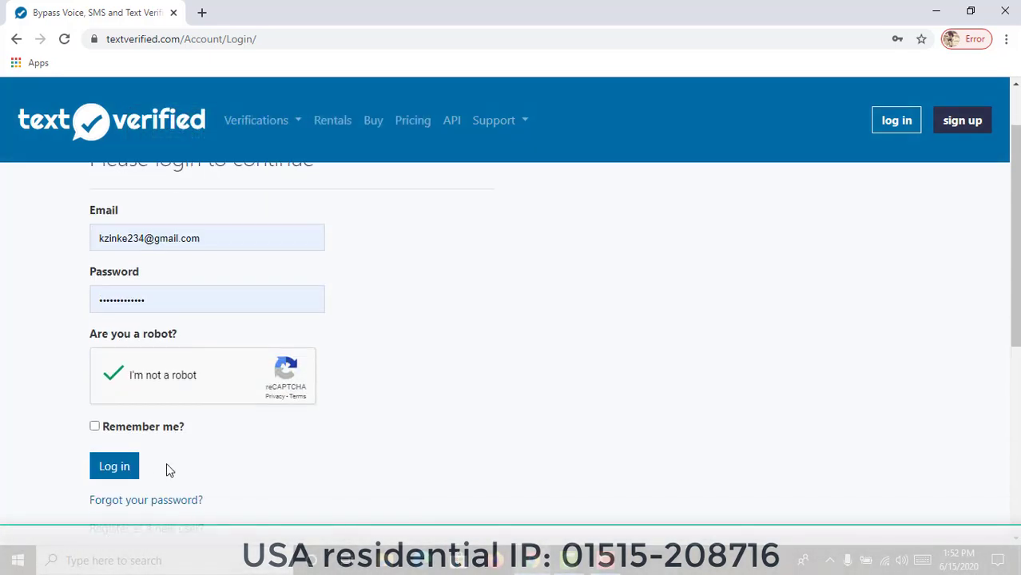
pyautogui.click(106, 468)
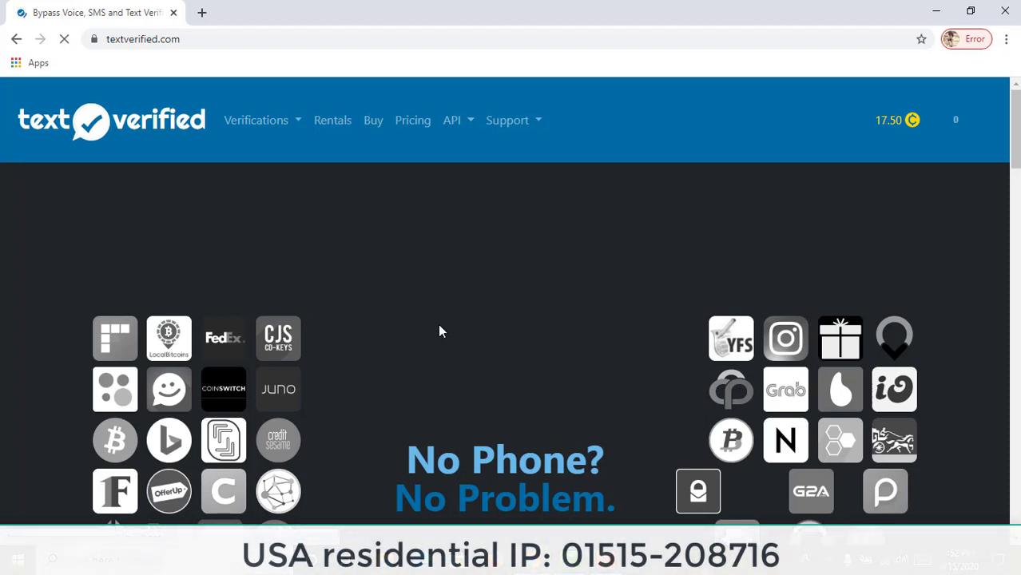
# Look over the supported service icons on the Text Verified home page.
pyautogui.scroll(-1, 392, 335)
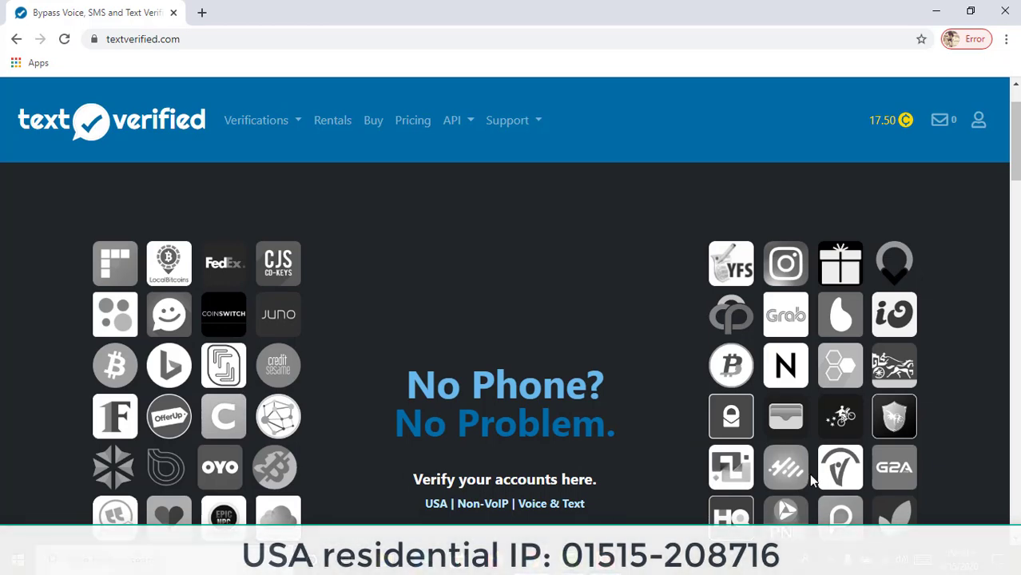
pyautogui.scroll(-1, 814, 479)
pyautogui.scroll(-1, 813, 479)
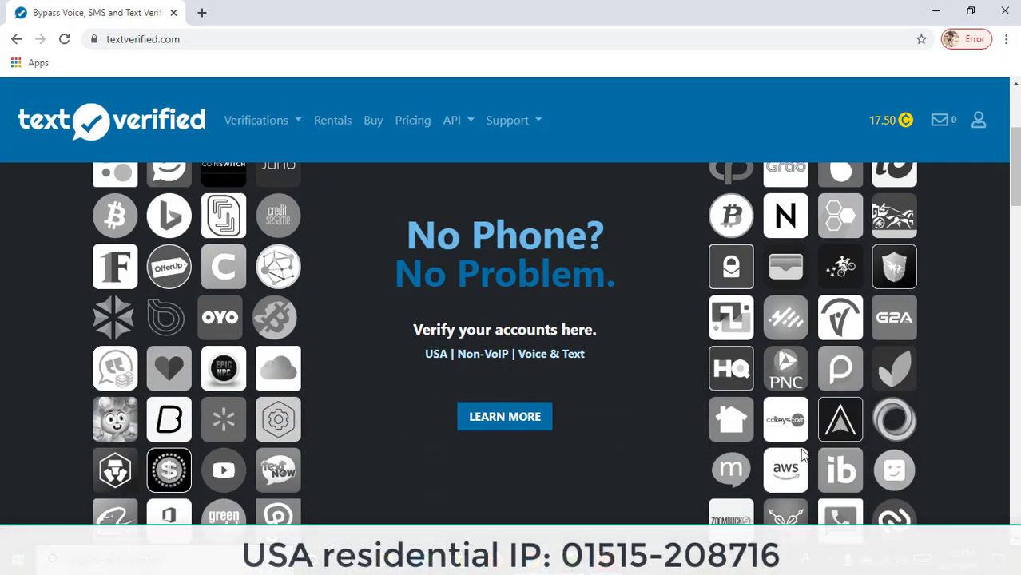
pyautogui.scroll(-2, 799, 432)
pyautogui.scroll(2, 809, 399)
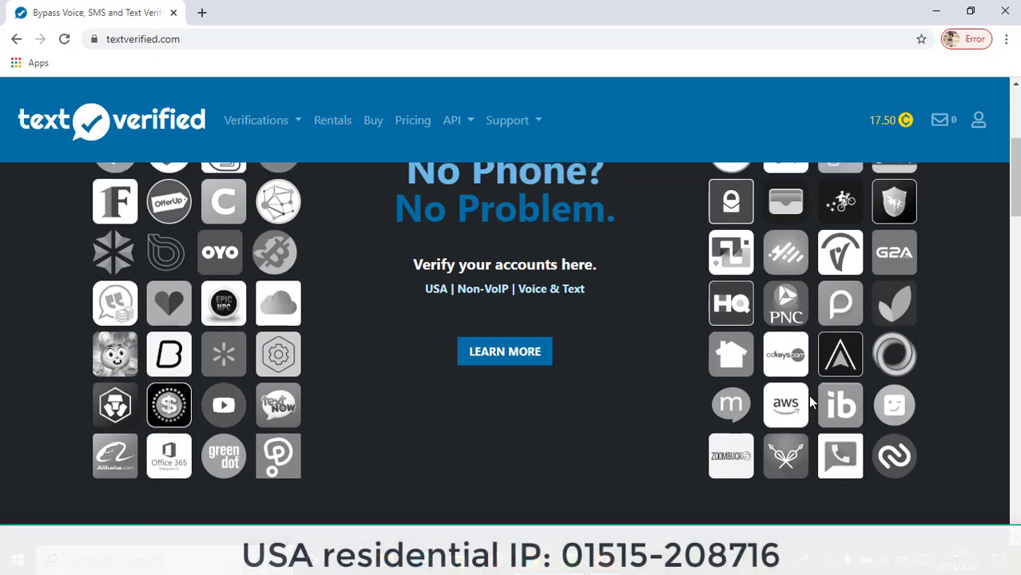
pyautogui.scroll(3, 809, 399)
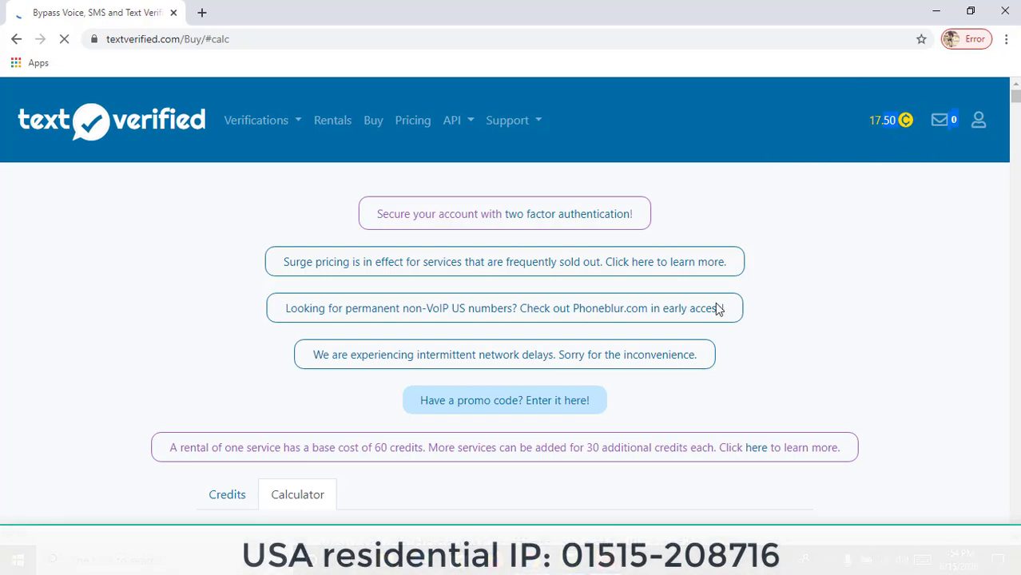
# Examine the credit bundle options and the service price list in the verification cost calculator.
pyautogui.scroll(-2, 805, 302)
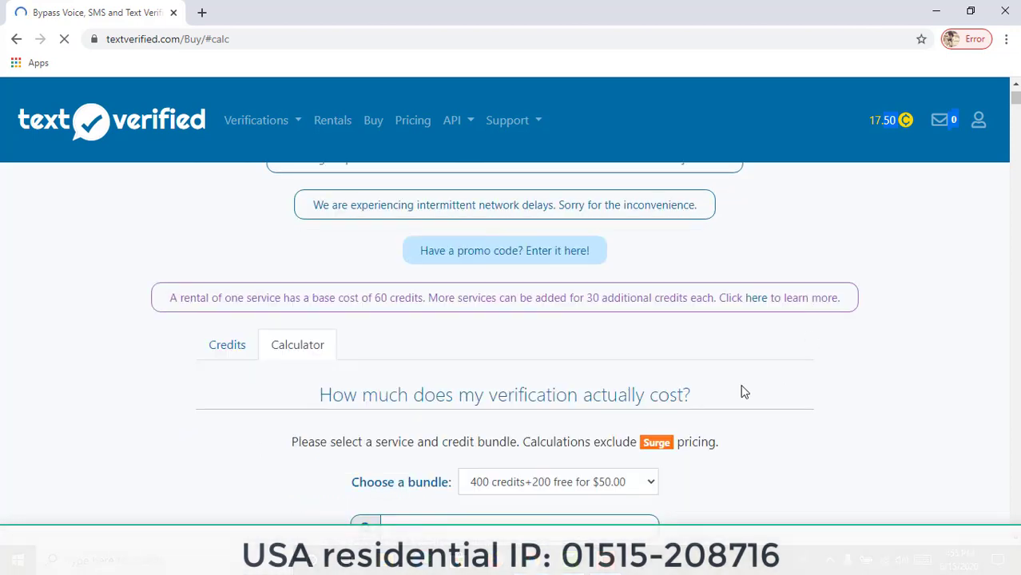
pyautogui.scroll(-2, 741, 391)
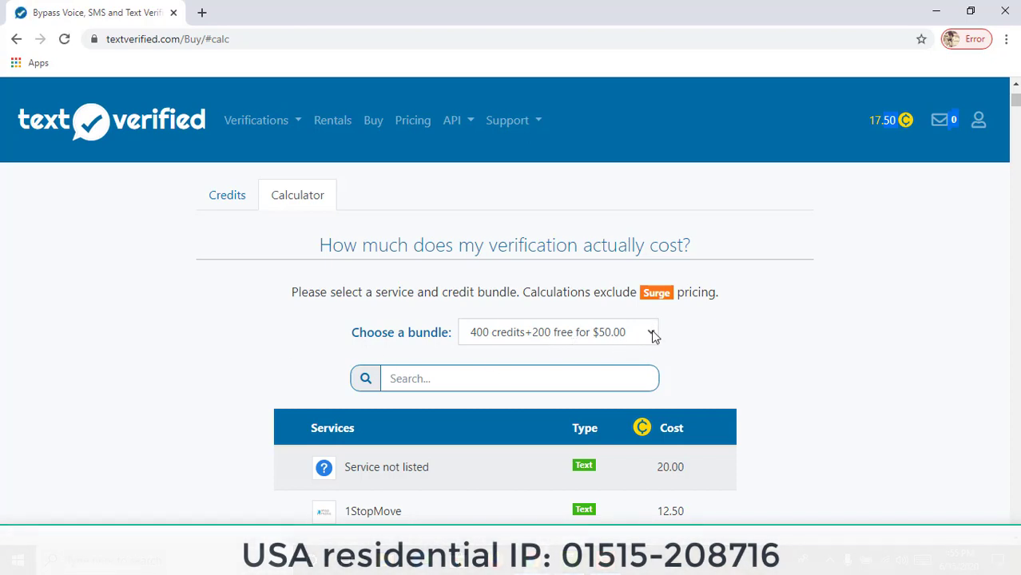
pyautogui.click(651, 336)
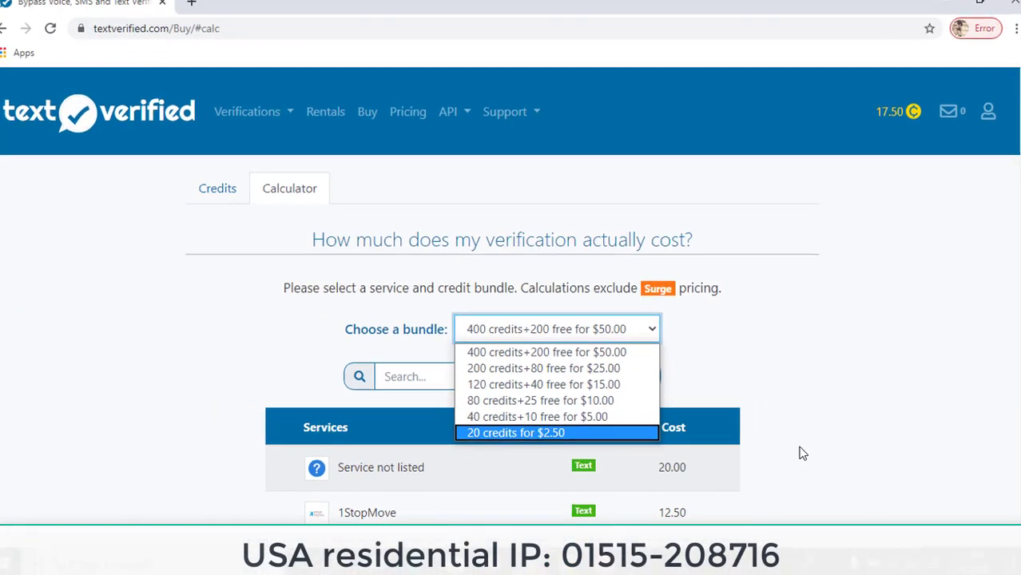
pyautogui.scroll(-2, 795, 453)
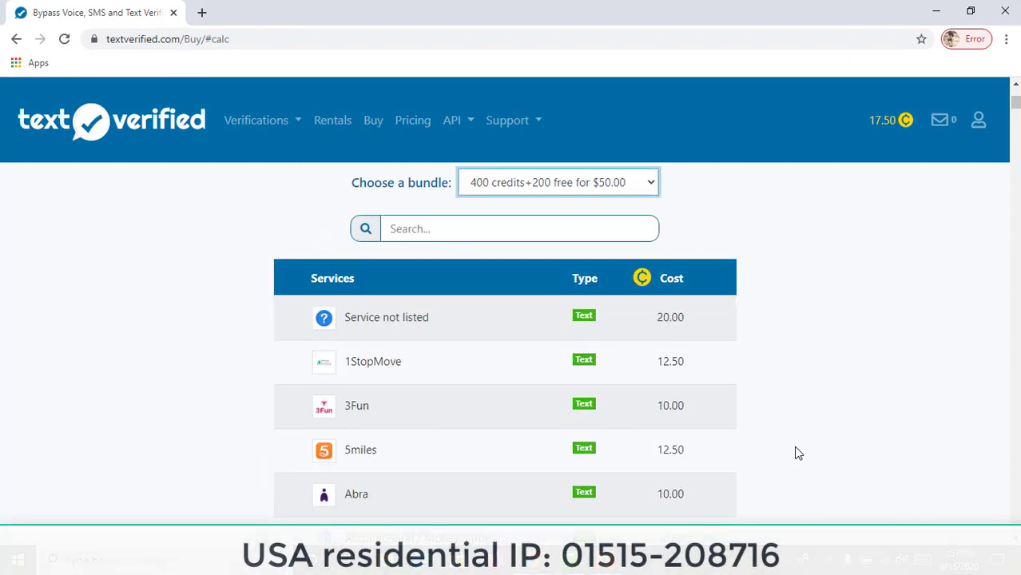
# Search the calculator's services for "swag" and review the credit bundle choices for that service.
pyautogui.scroll(2, 794, 452)
pyautogui.click(511, 307)
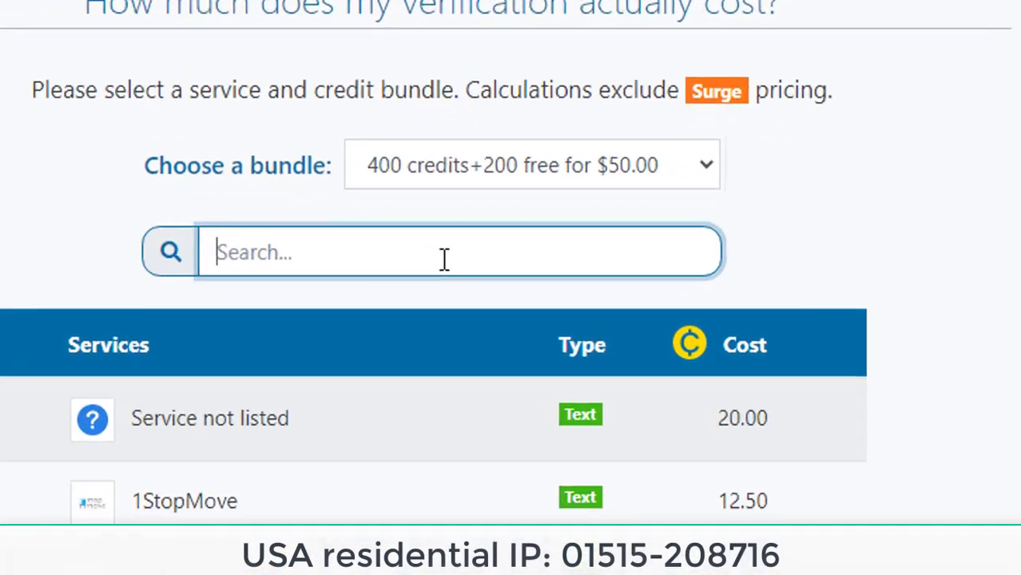
pyautogui.write('swag')
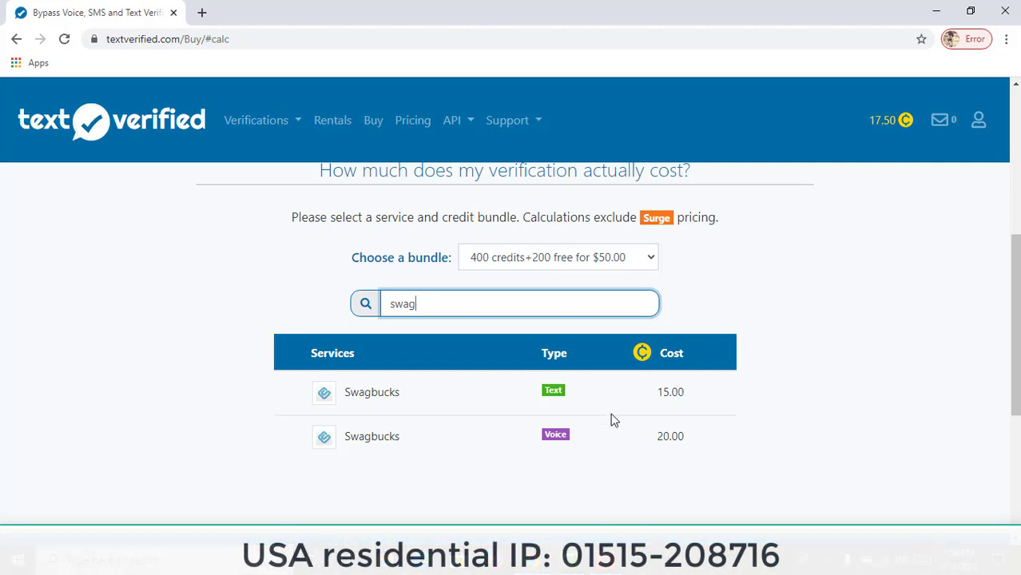
pyautogui.click(652, 260)
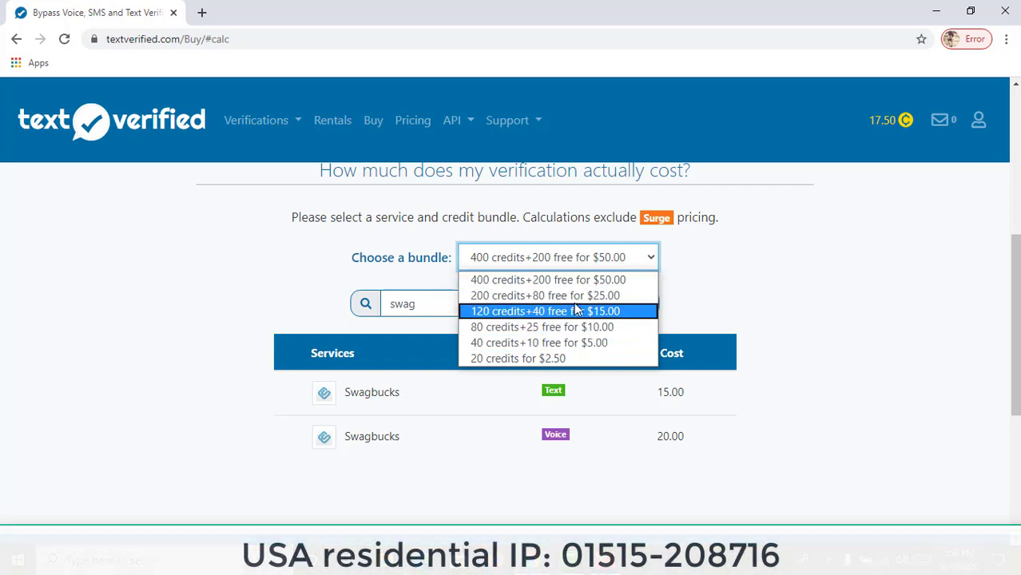
pyautogui.click(938, 279)
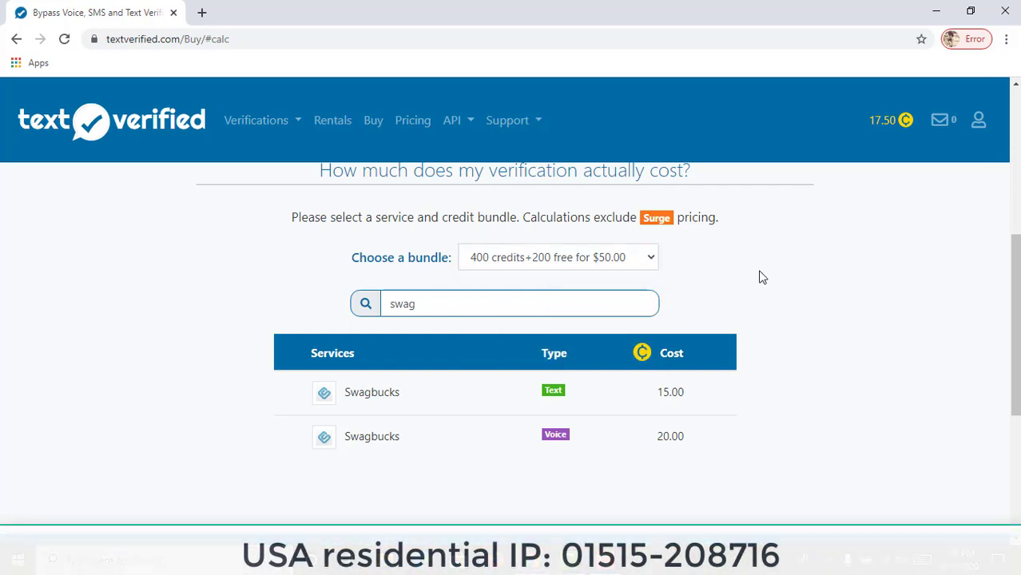
# Review the credit bundles and open the checkout for the $10.00 bundle of 80 credits plus 25 free.
pyautogui.hotkey('alt', 'Down')
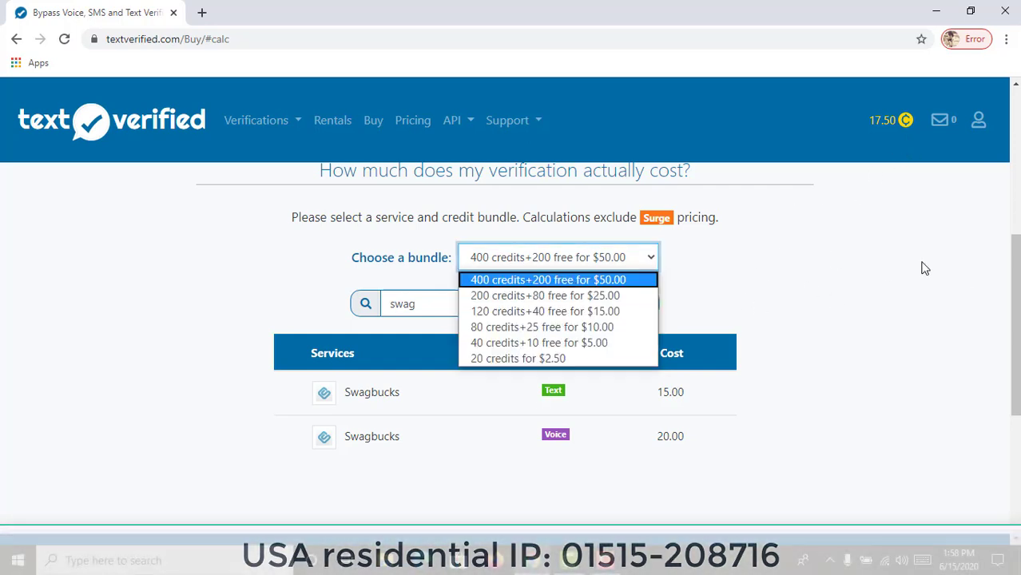
pyautogui.click(900, 122)
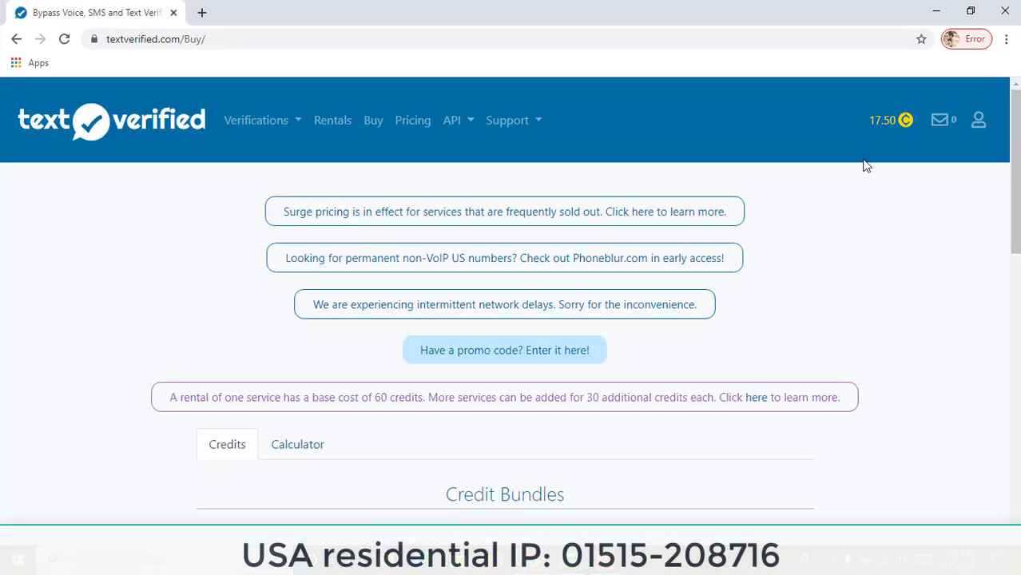
pyautogui.scroll(-4, 761, 270)
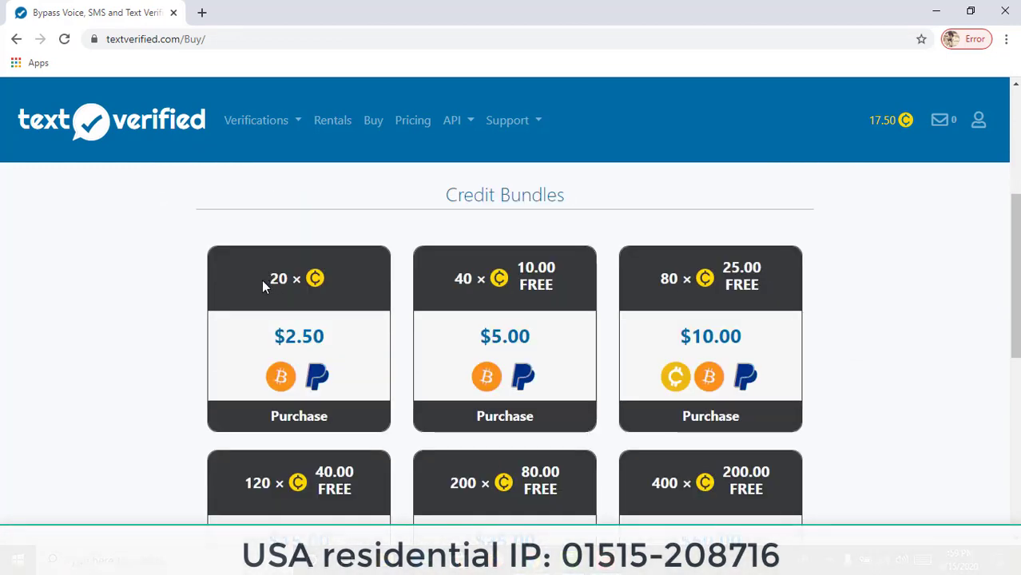
pyautogui.scroll(-1, 484, 331)
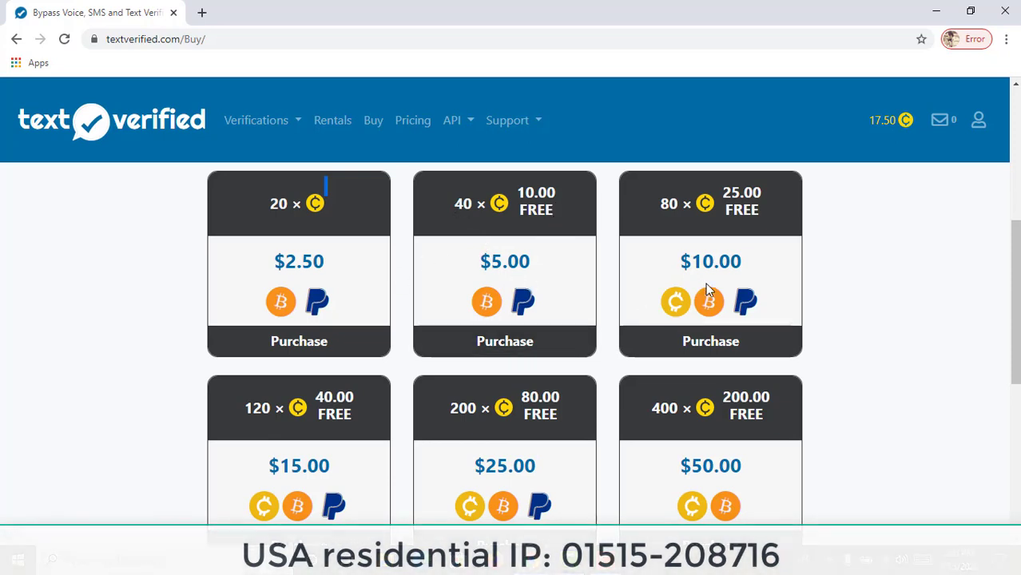
pyautogui.click(708, 349)
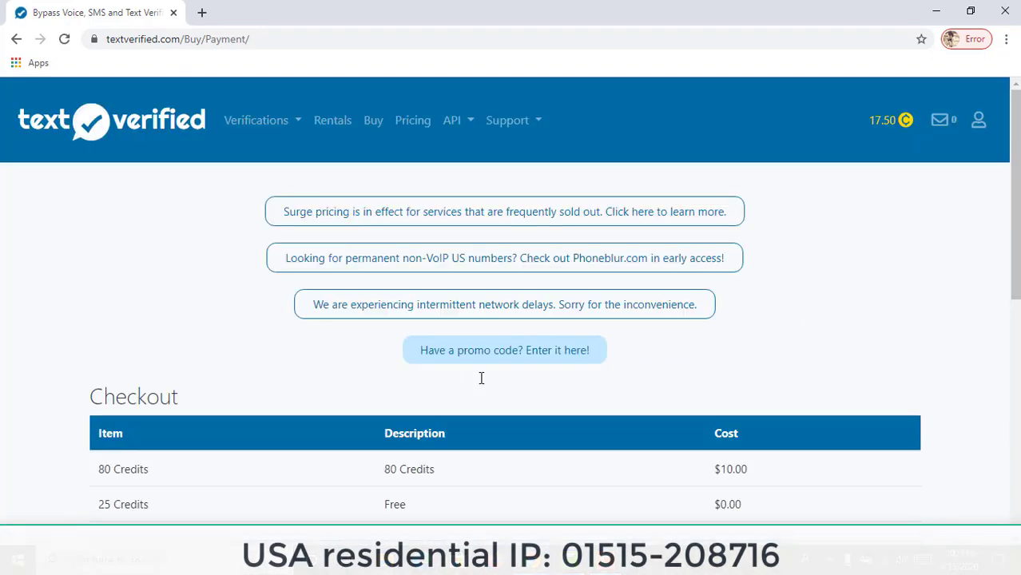
# Choose Bitcoin (BTC) as the checkout payment method and read the cryptocurrency payment conditions.
pyautogui.scroll(-4, 481, 378)
pyautogui.scroll(1, 481, 384)
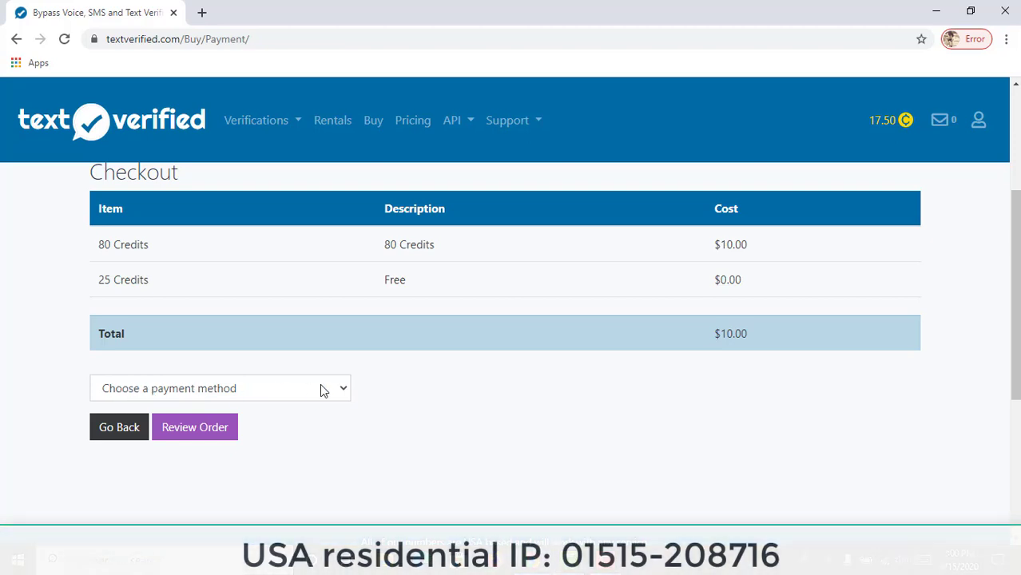
pyautogui.click(346, 389)
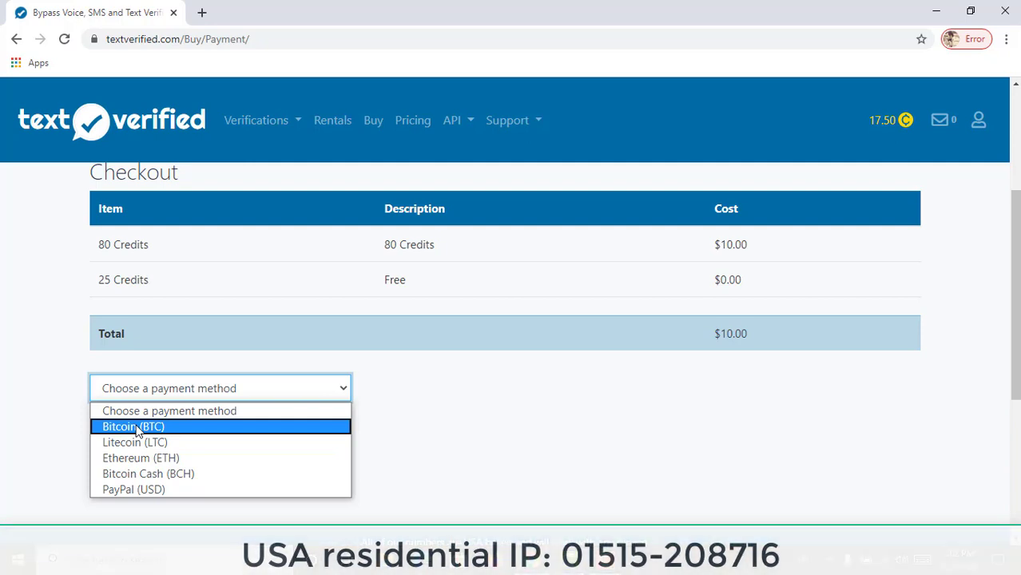
pyautogui.scroll(1, 441, 407)
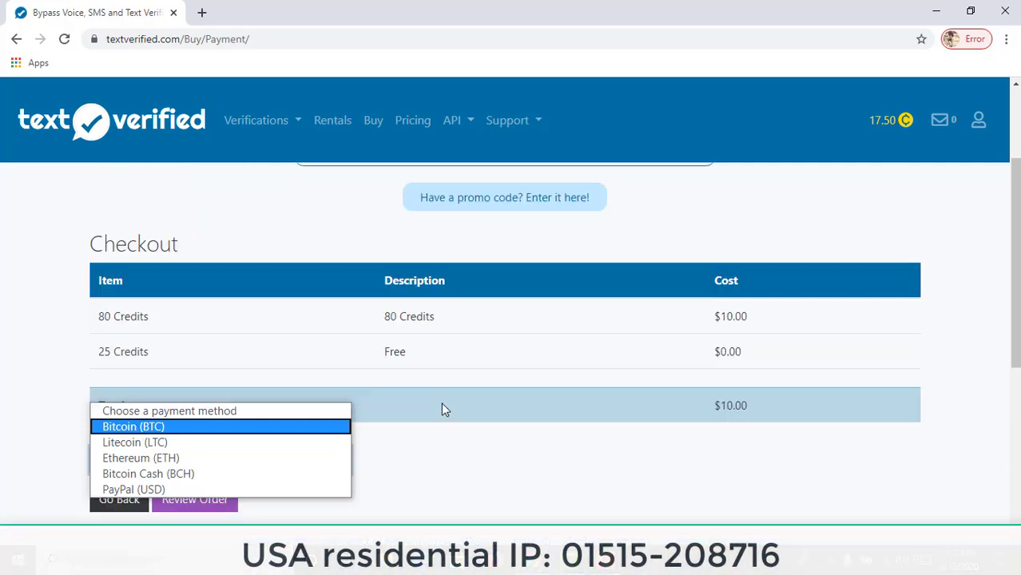
pyautogui.scroll(-1, 442, 406)
pyautogui.click(312, 390)
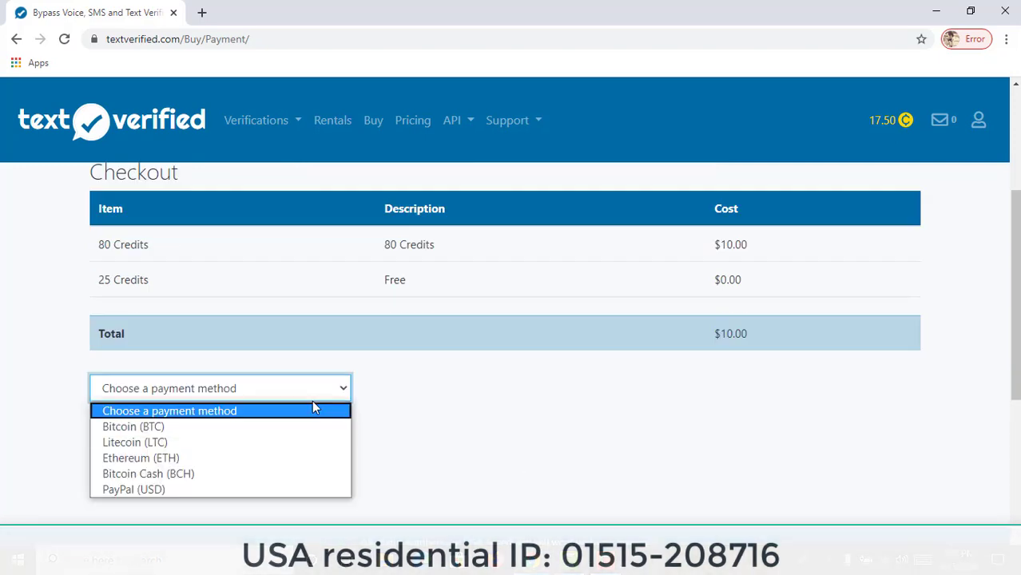
pyautogui.click(274, 426)
pyautogui.scroll(-4, 420, 399)
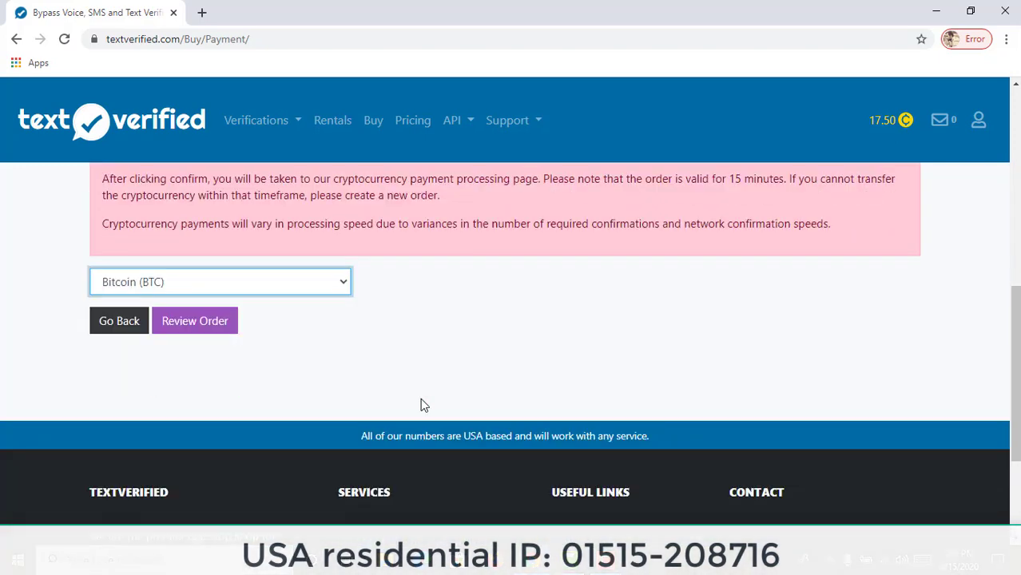
pyautogui.scroll(6, 420, 399)
pyautogui.scroll(1, 447, 367)
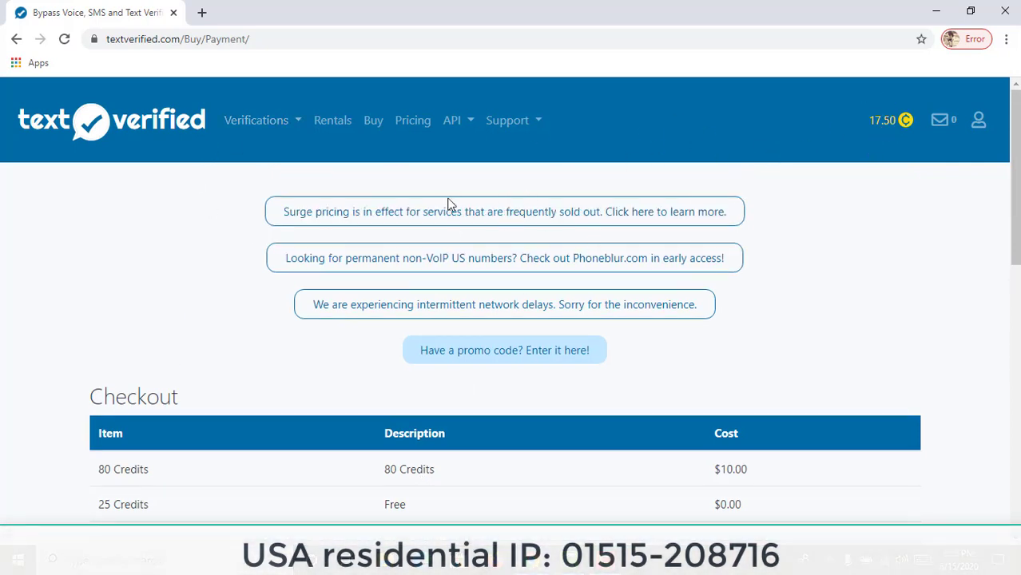
# Open the Text & Sms verifications and browse the available services with their credit costs.
pyautogui.click(281, 125)
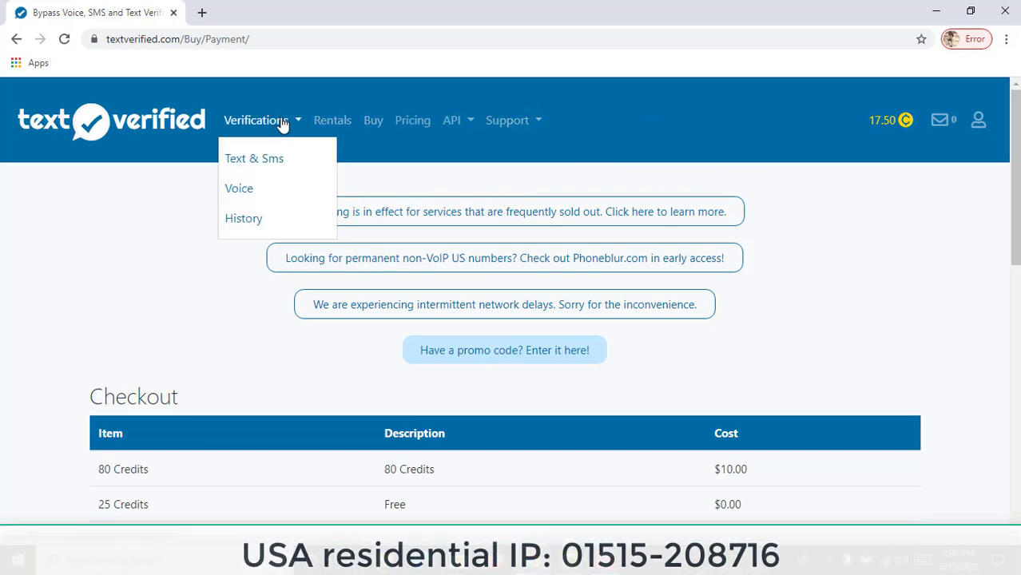
pyautogui.click(262, 162)
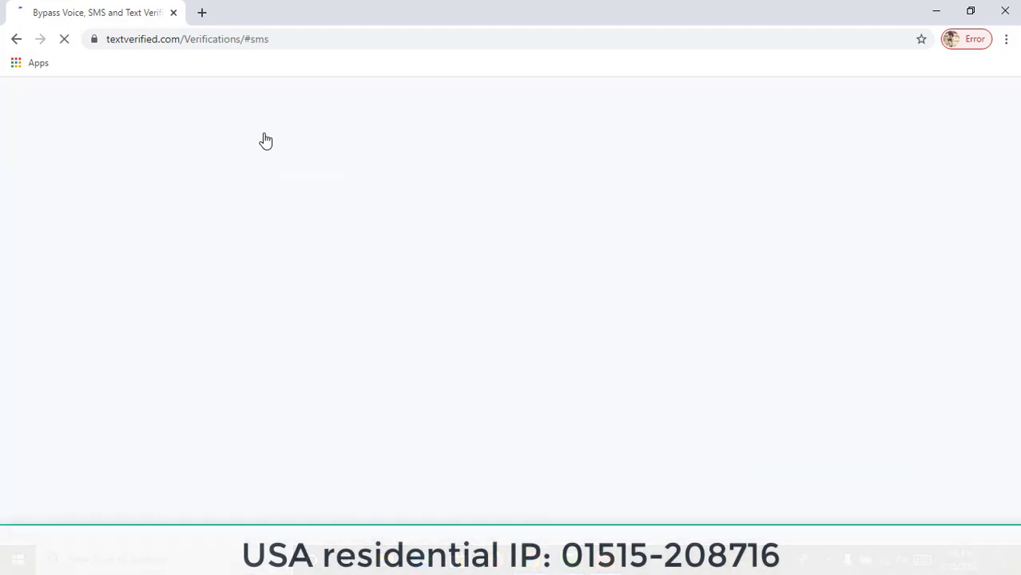
pyautogui.scroll(-4, 238, 323)
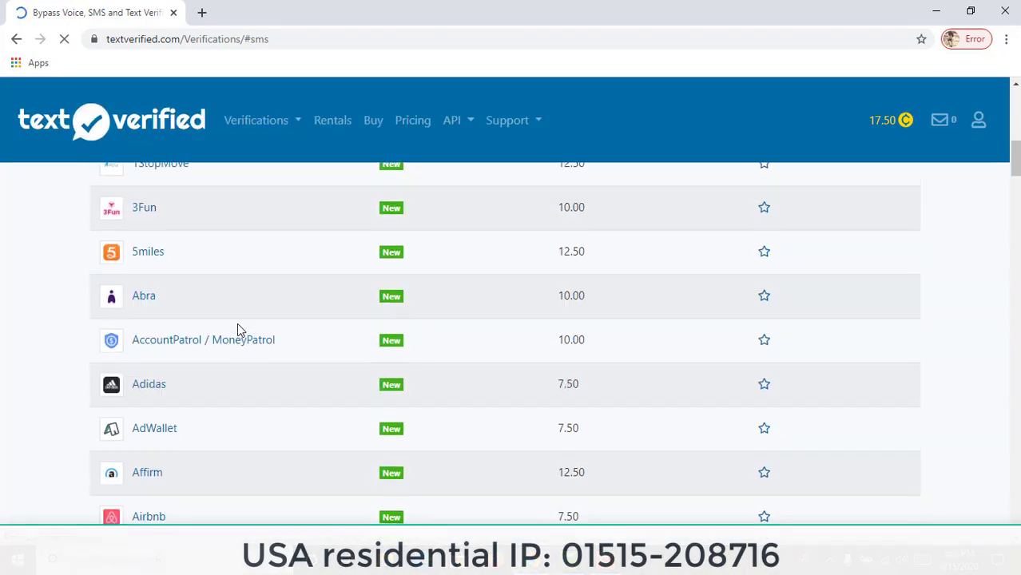
pyautogui.scroll(-4, 237, 326)
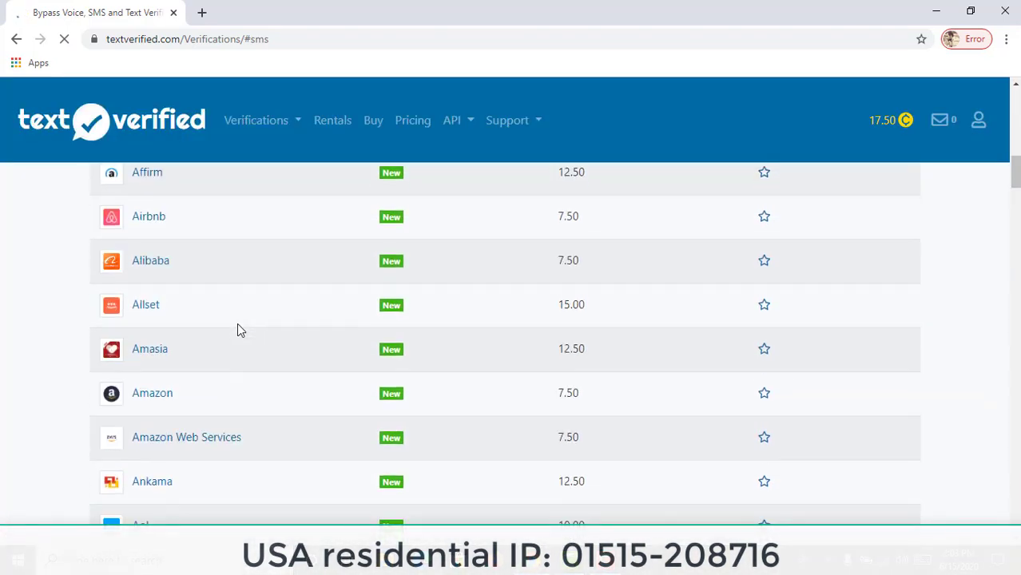
pyautogui.scroll(-4, 237, 330)
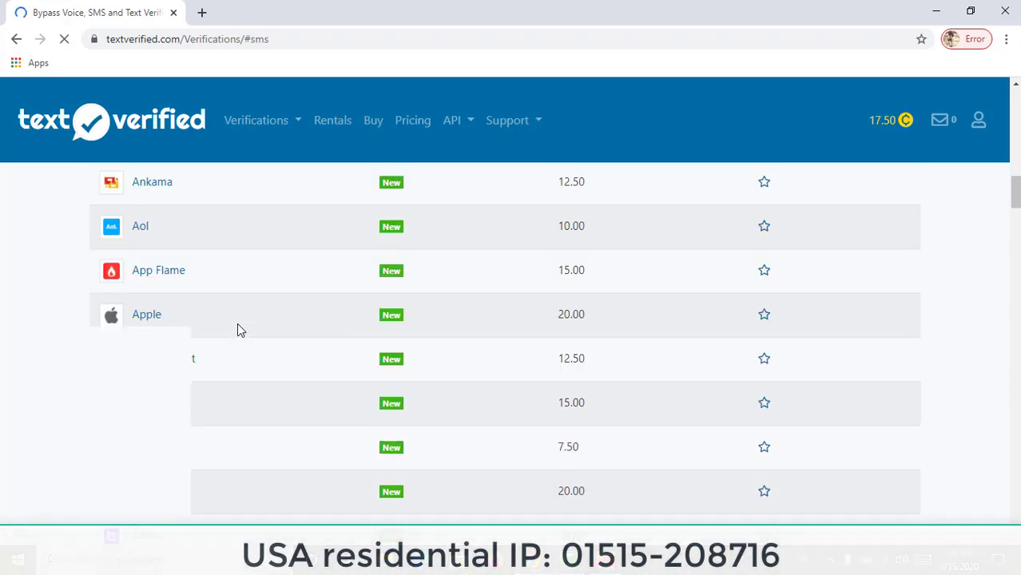
pyautogui.scroll(-4, 239, 330)
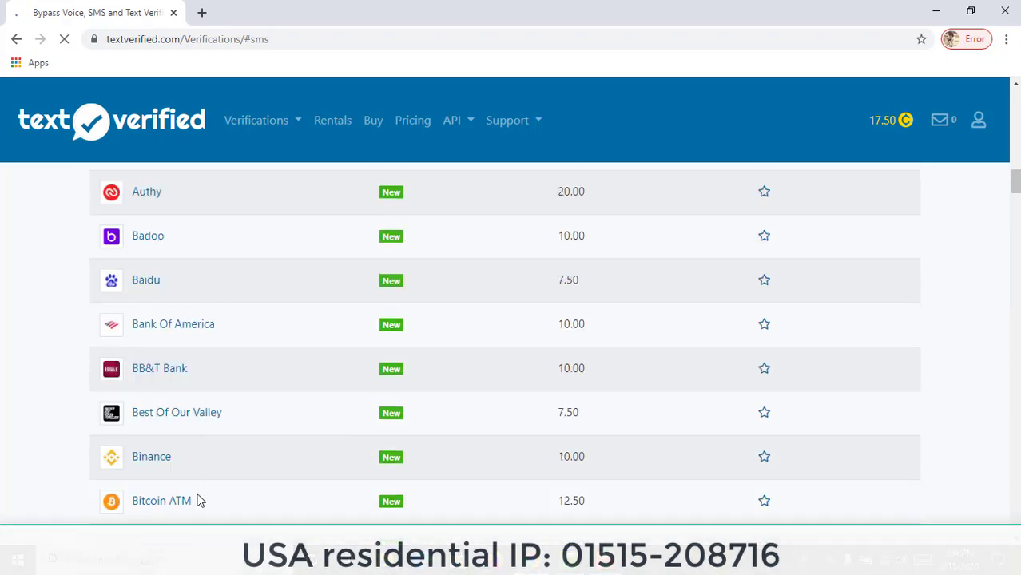
pyautogui.scroll(-1, 179, 449)
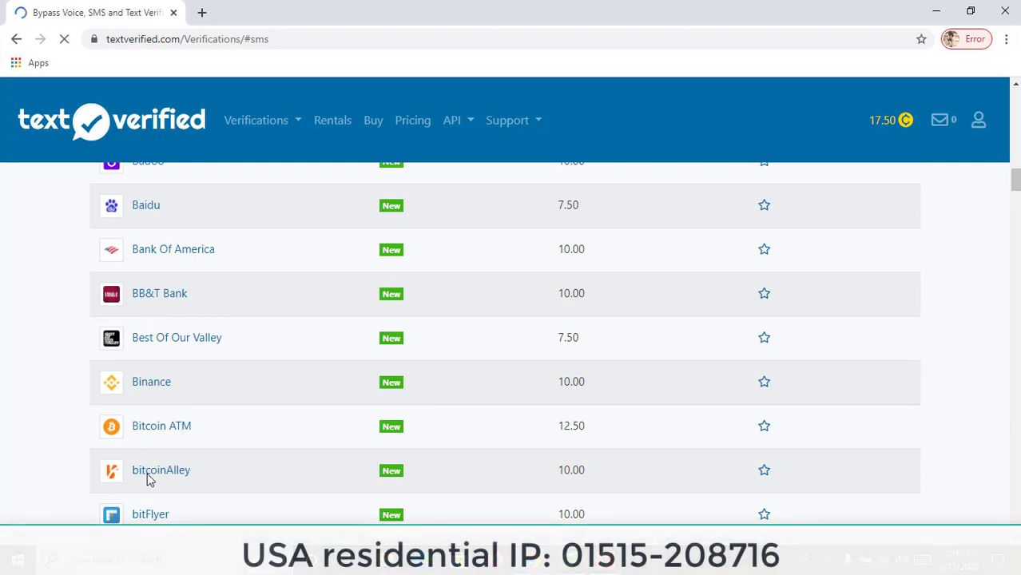
pyautogui.scroll(15, 160, 479)
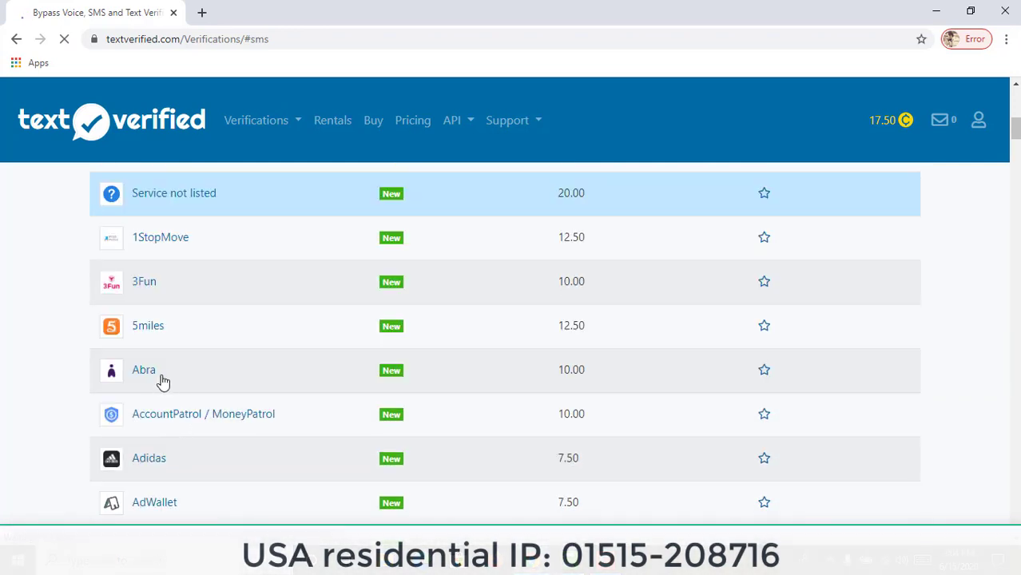
# Search the text verification services for "inboxdollars" and mark InboxDollars as a favorite.
pyautogui.scroll(4, 166, 379)
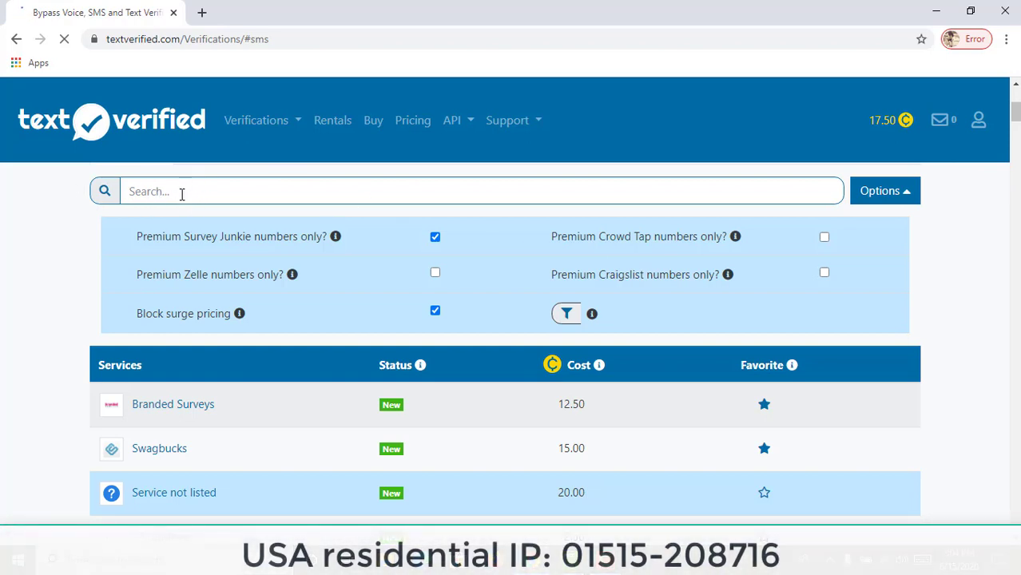
pyautogui.write('inbox')
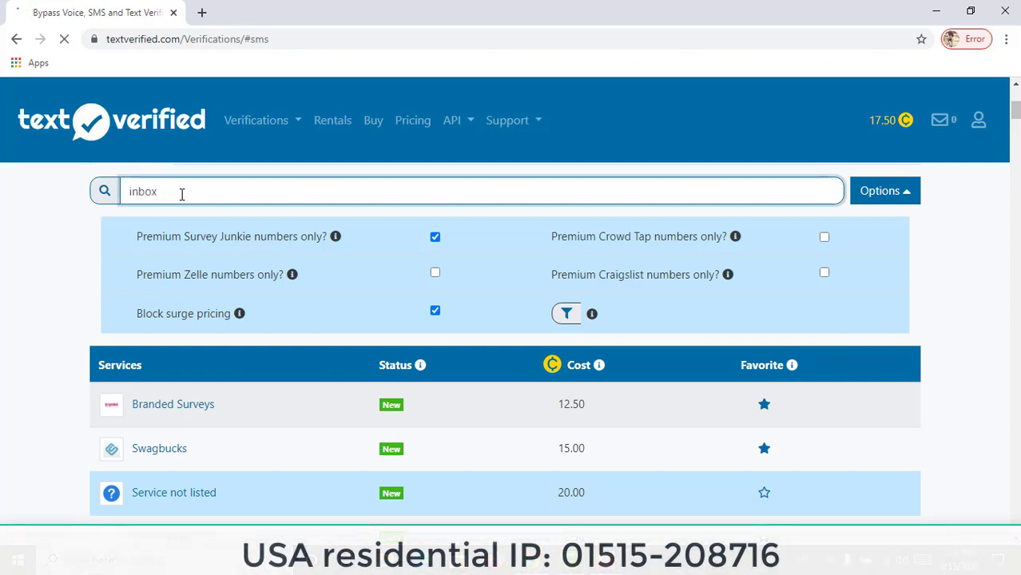
pyautogui.write('doll')
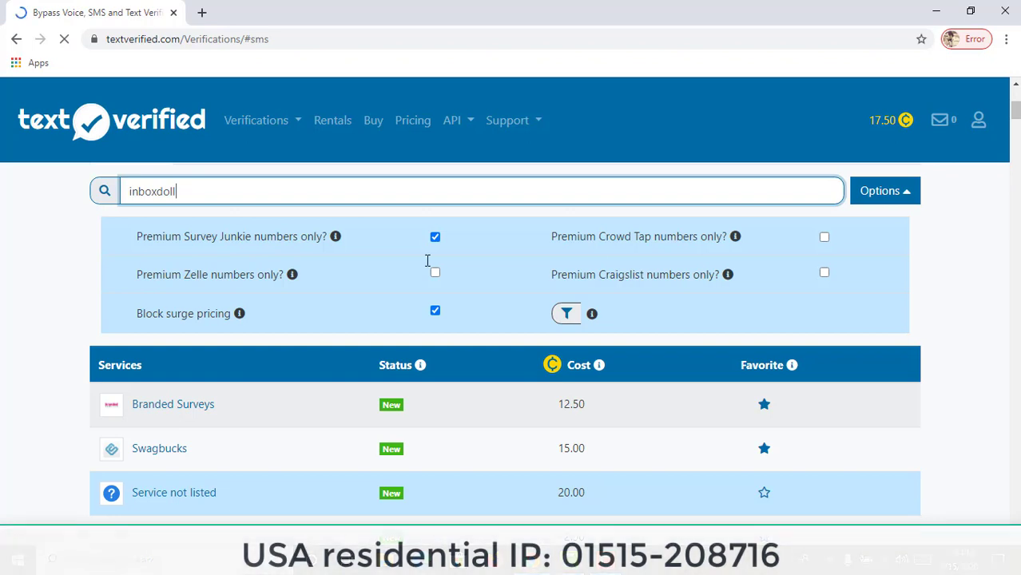
pyautogui.write('ars')
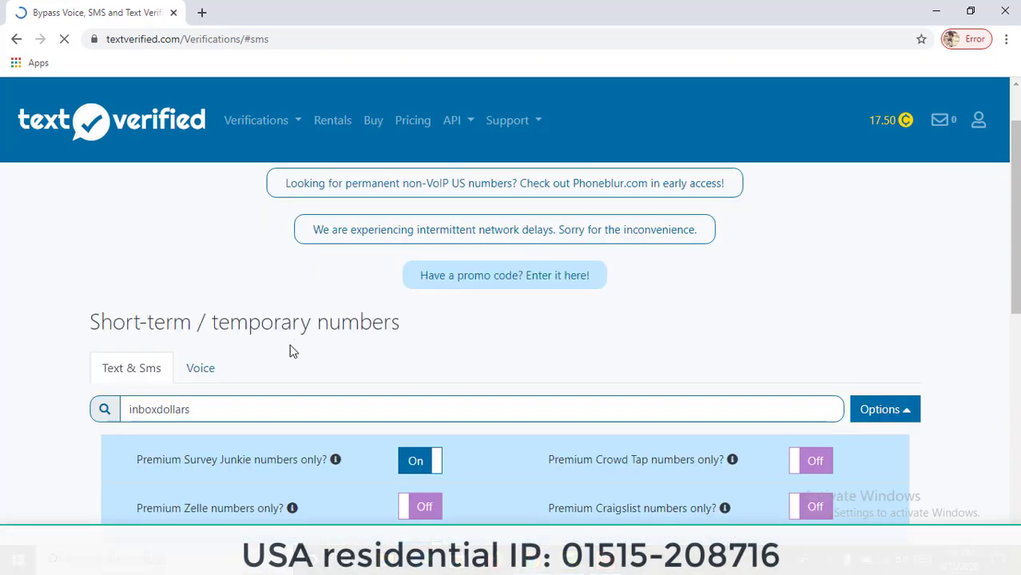
pyautogui.scroll(-3, 289, 349)
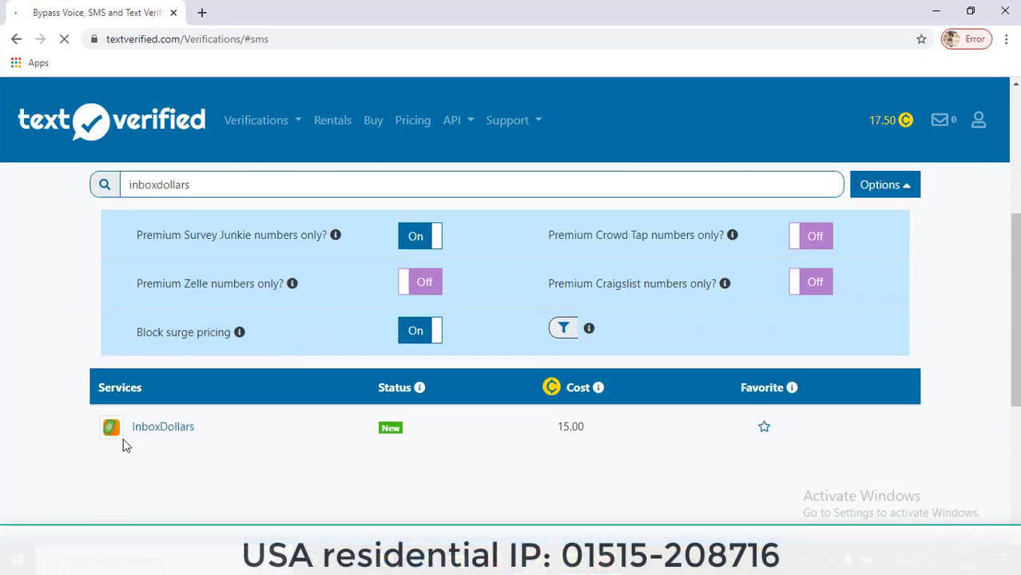
pyautogui.doubleClick(547, 431)
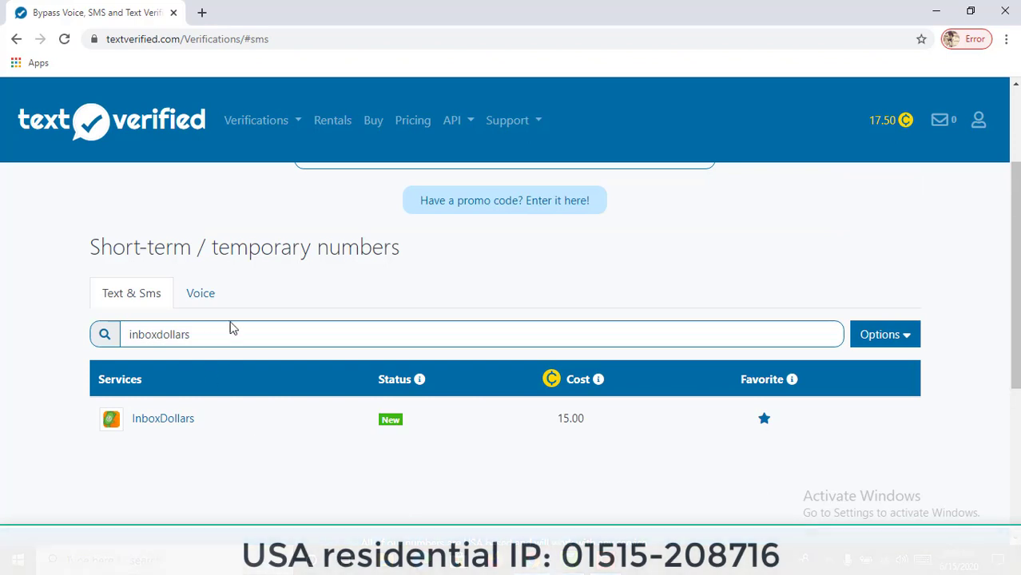
# Request a text verification number for InboxDollars, continuing past the proxy notice with "Do not show again" ticked.
pyautogui.click(166, 421)
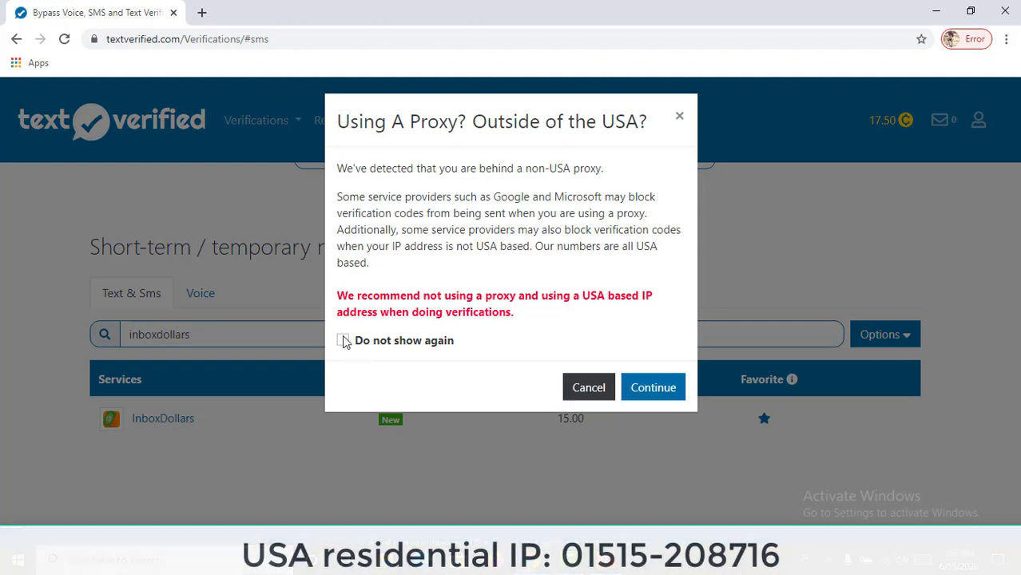
pyautogui.click(342, 341)
pyautogui.click(652, 388)
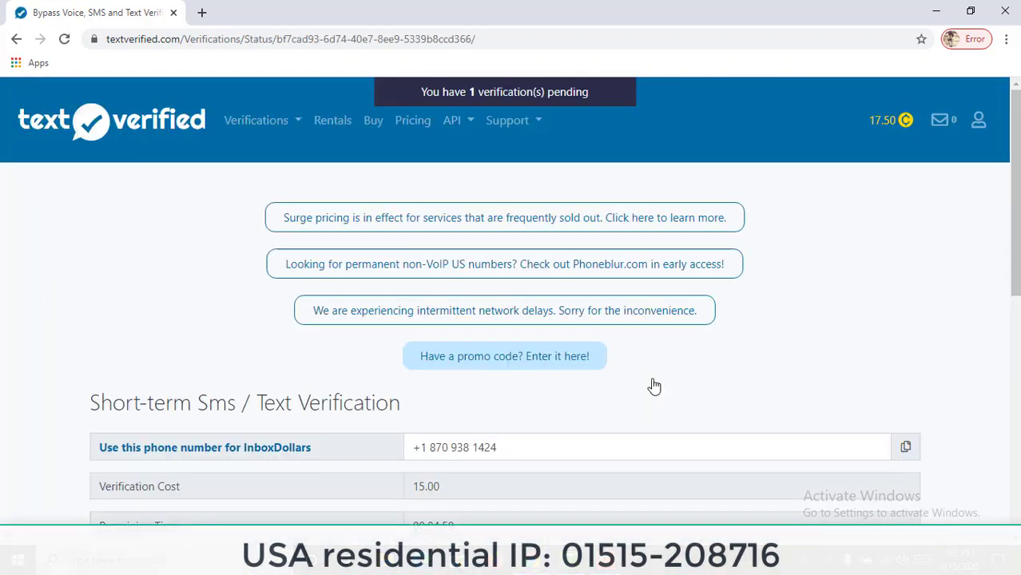
# Examine the InboxDollars verification's phone number, remaining time and SMS field, and return to the home page.
pyautogui.scroll(-1, 624, 394)
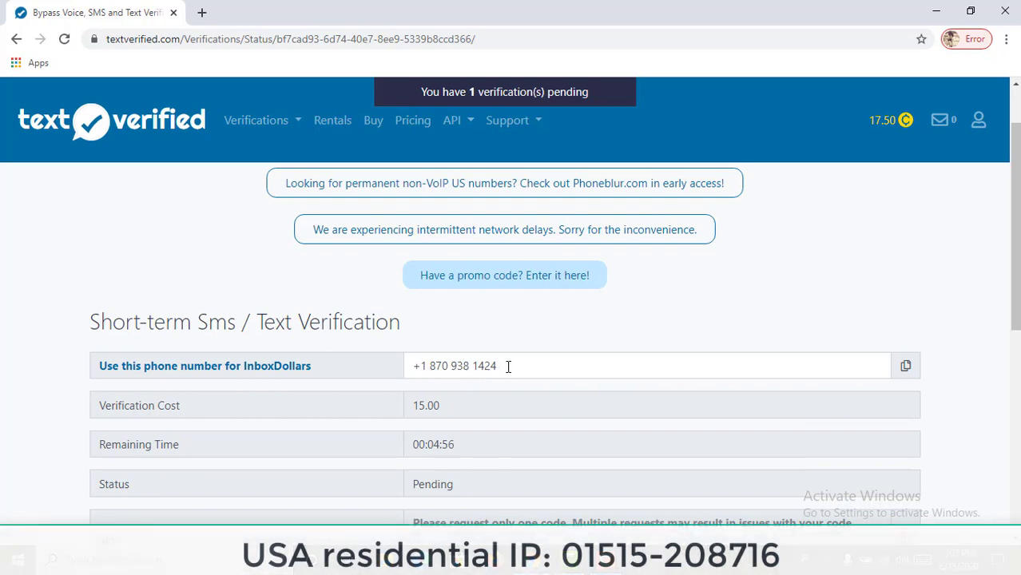
pyautogui.scroll(-1, 506, 364)
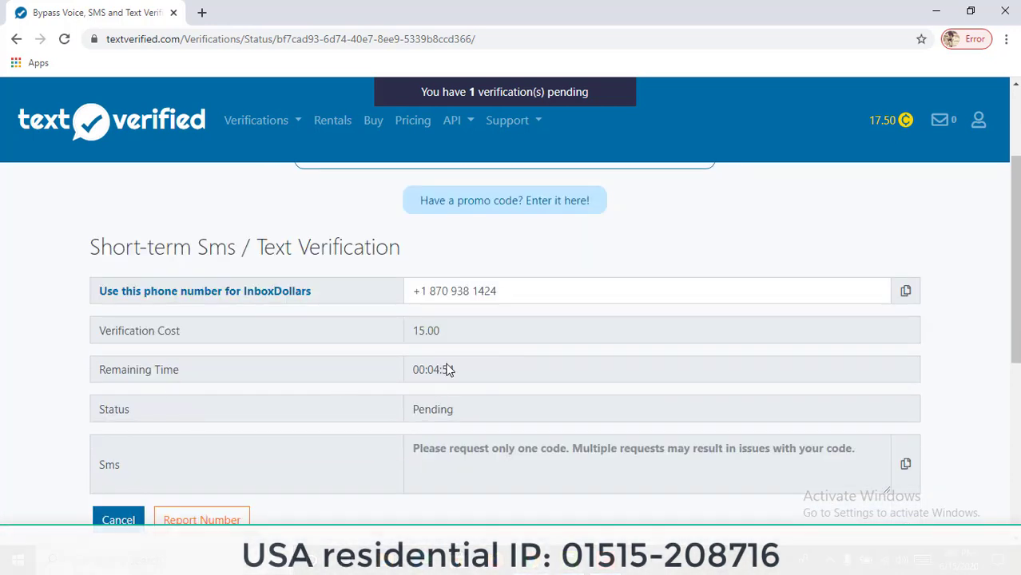
pyautogui.moveTo(411, 371); pyautogui.dragTo(461, 374)
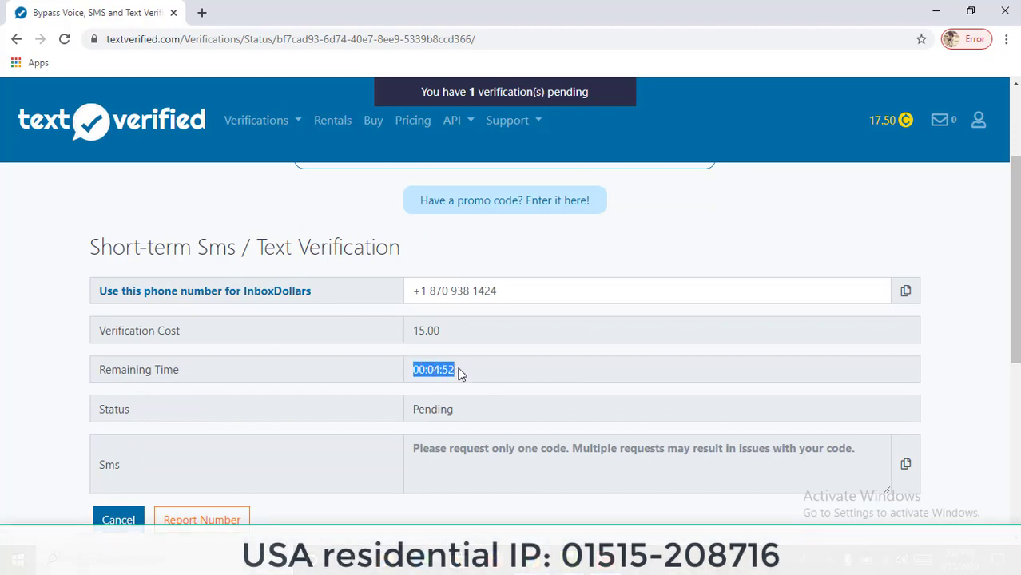
pyautogui.click(455, 369)
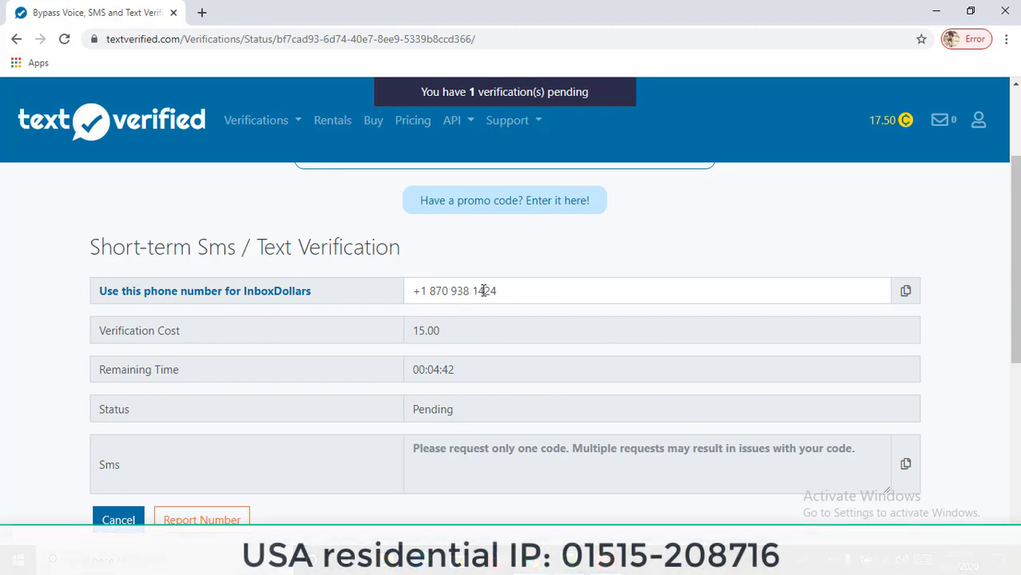
pyautogui.click(454, 452)
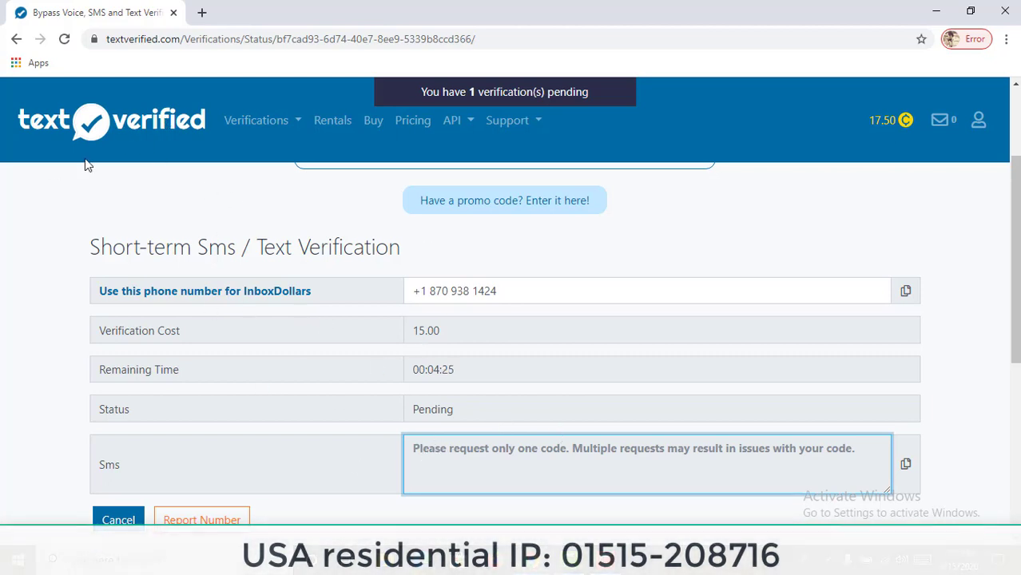
pyautogui.click(148, 130)
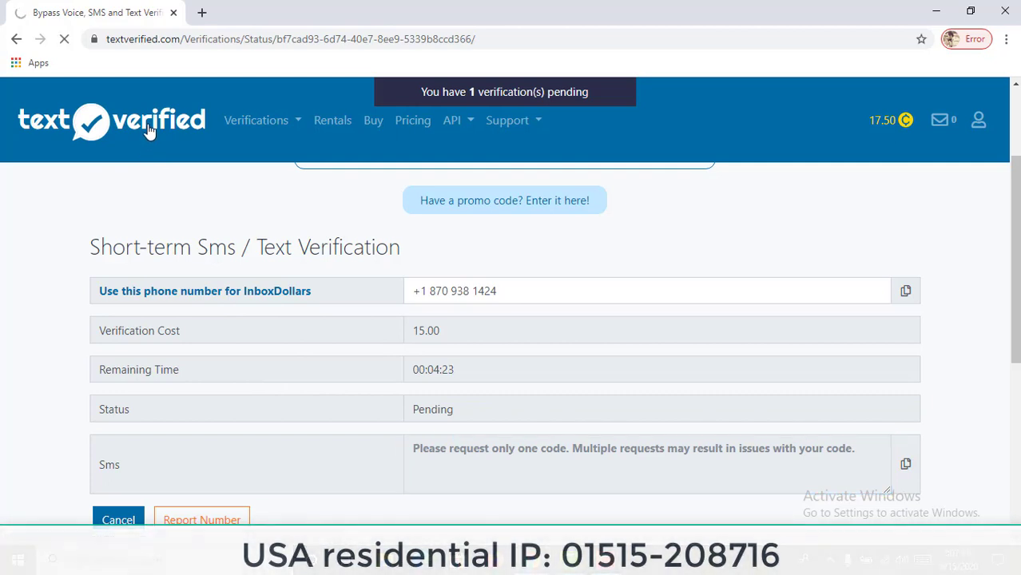